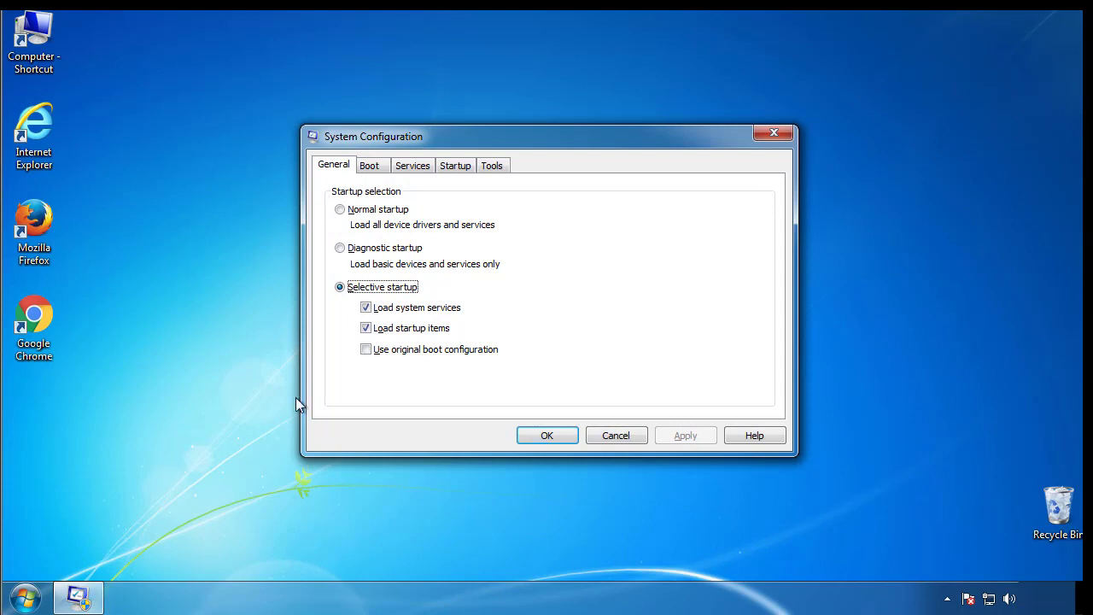
Enable a minimal Safe boot in the boot options, restart the computer, and dismiss the safe mode help window.
{"action": "left_click", "coordinate": [369, 168]}
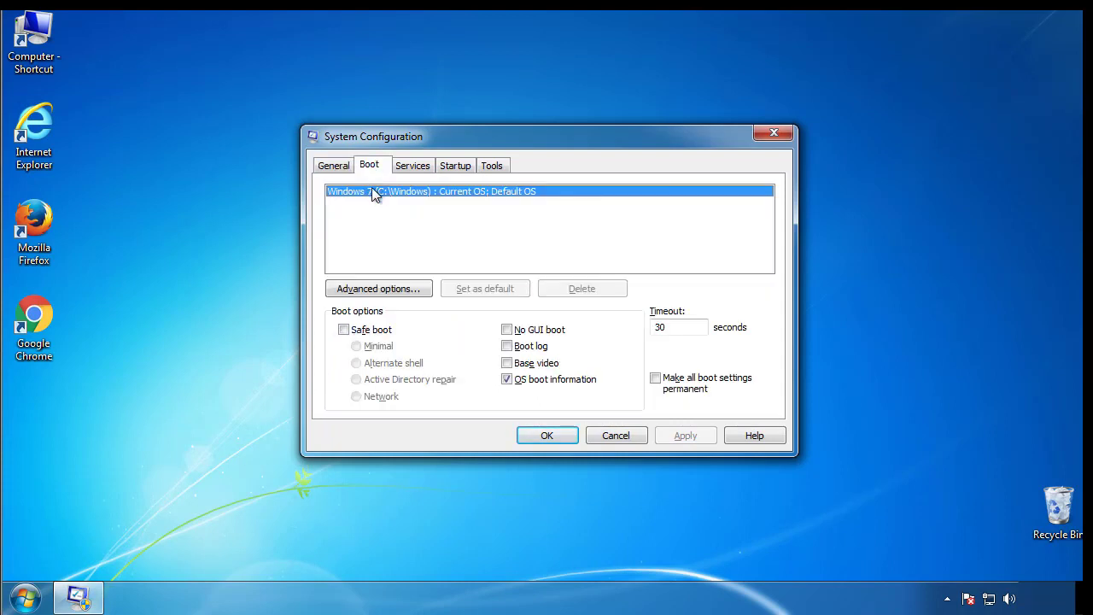
{"action": "left_click", "coordinate": [343, 330]}
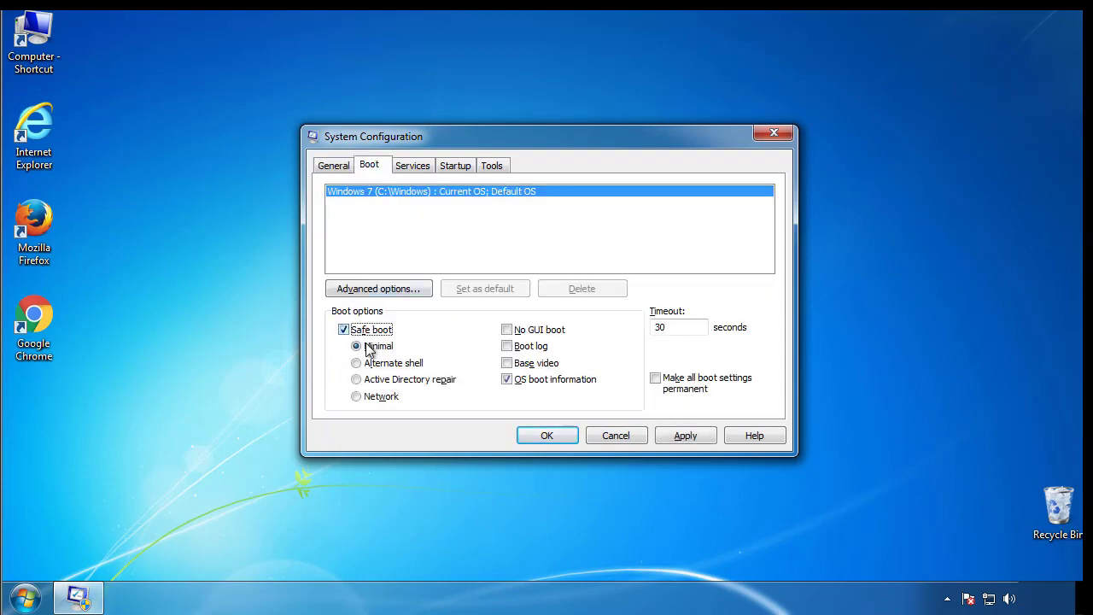
{"action": "left_click", "coordinate": [554, 436]}
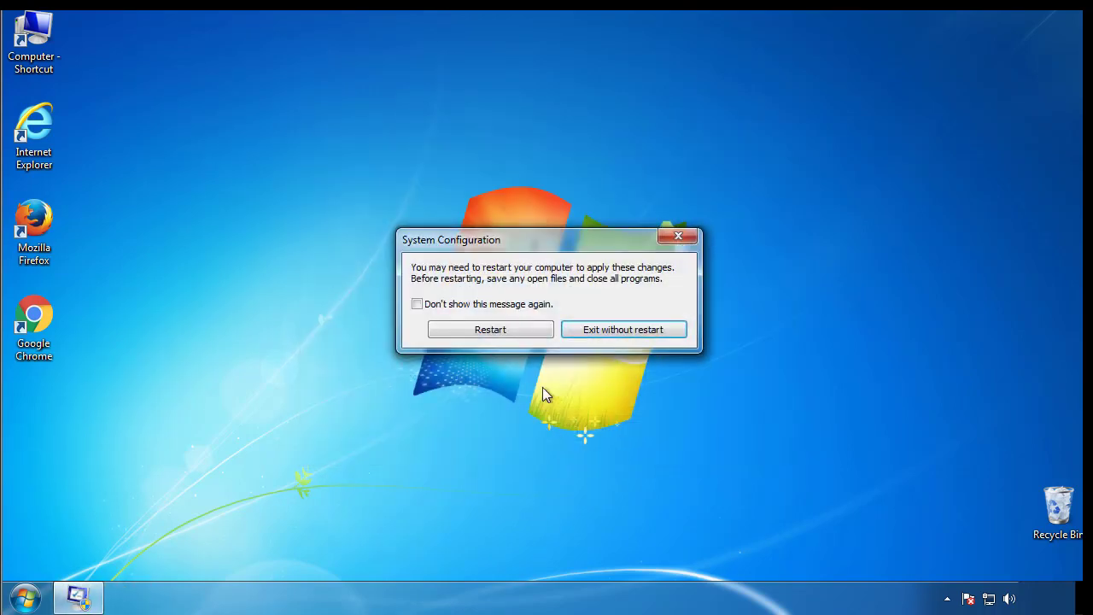
{"action": "left_click", "coordinate": [492, 331]}
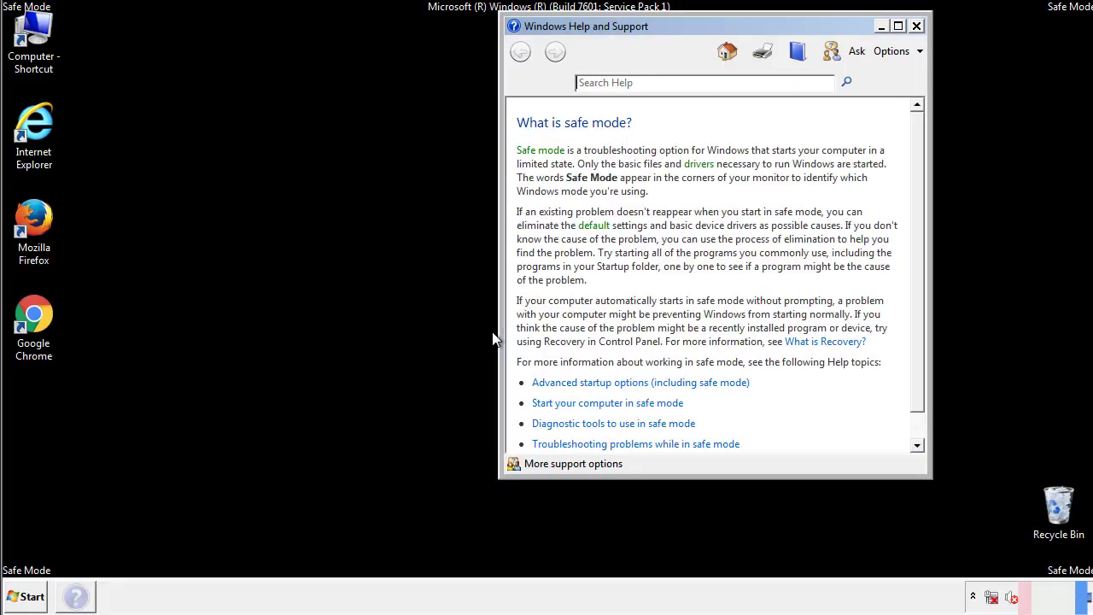
{"action": "left_click", "coordinate": [915, 26]}
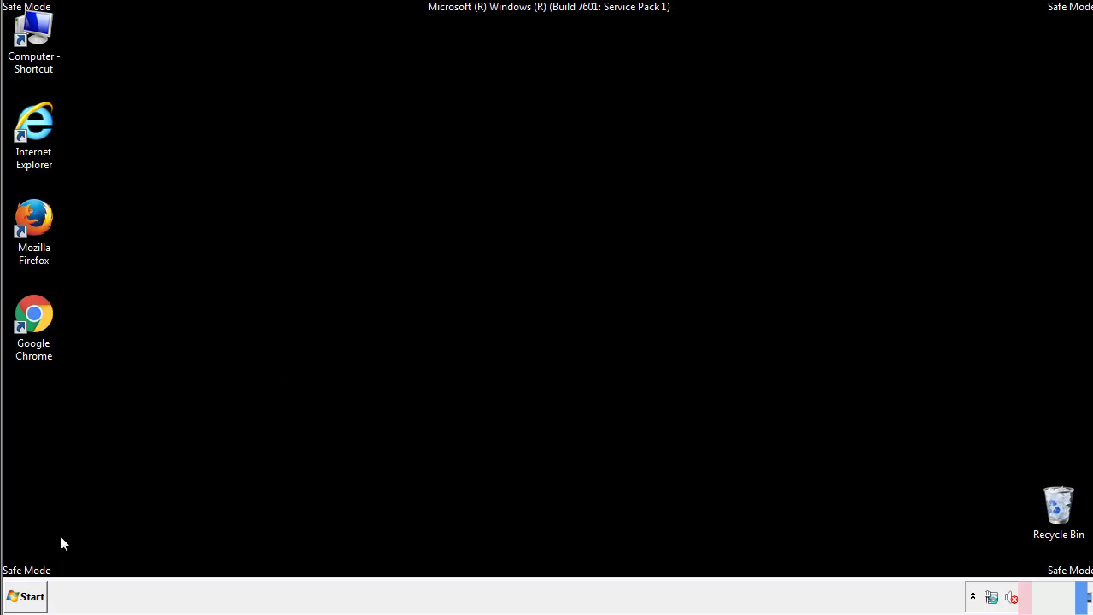
Set Folder Options in the Control Panel to show hidden files, folders, and drives, and close the Control Panel.
{"action": "left_click", "coordinate": [26, 597]}
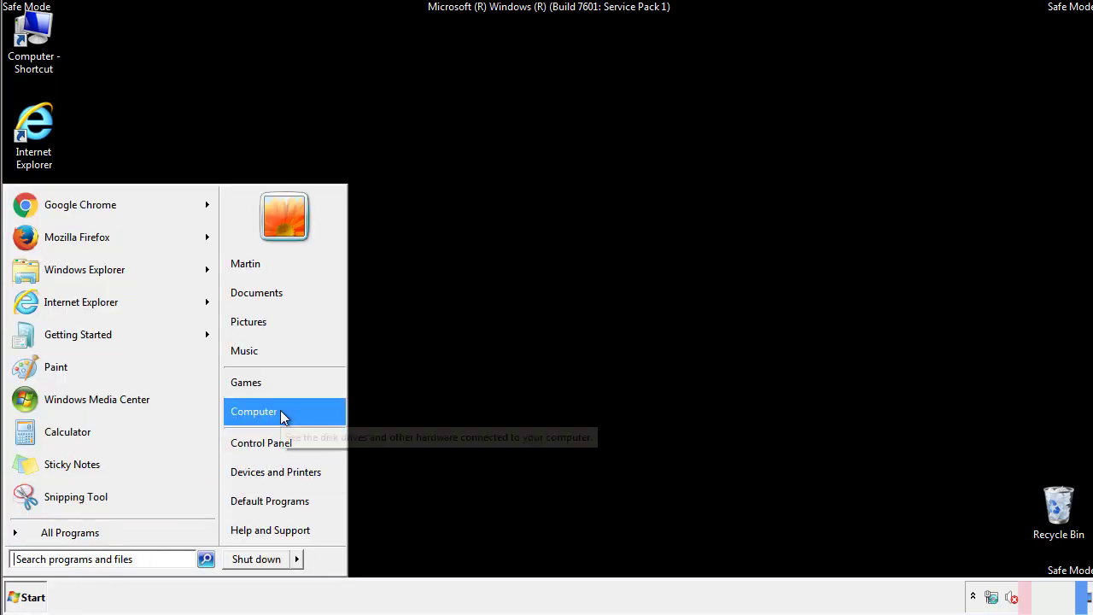
{"action": "left_click", "coordinate": [271, 440]}
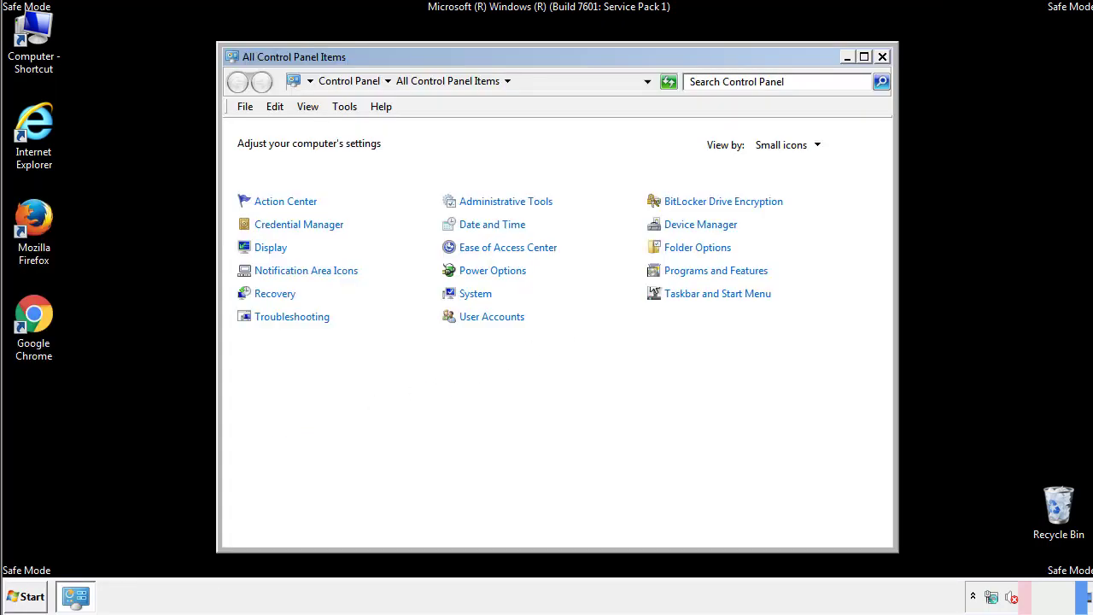
{"action": "left_click", "coordinate": [699, 247]}
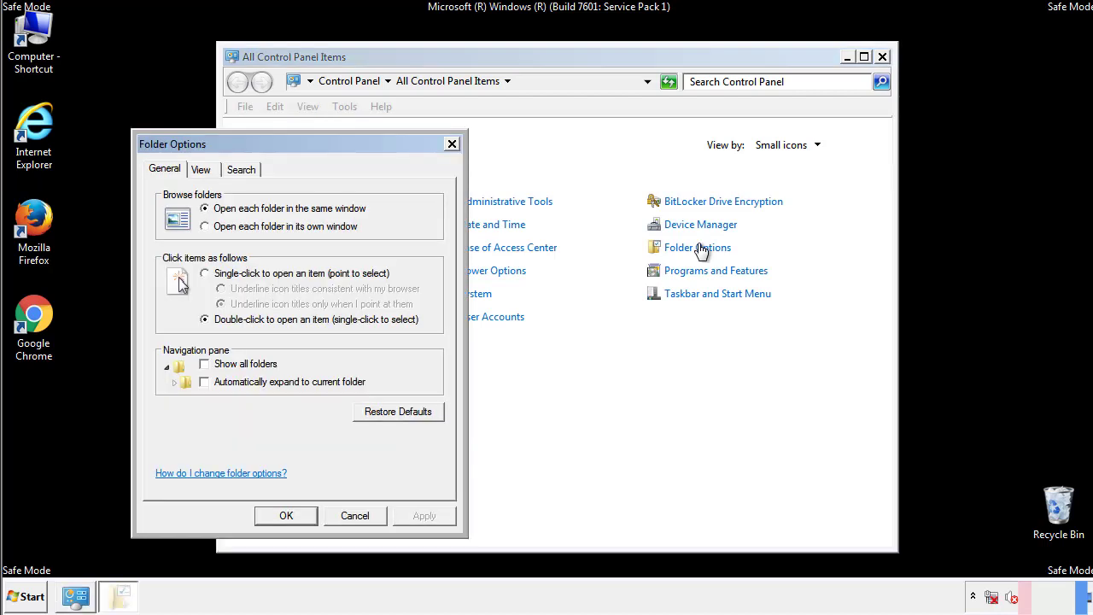
{"action": "left_click", "coordinate": [202, 171]}
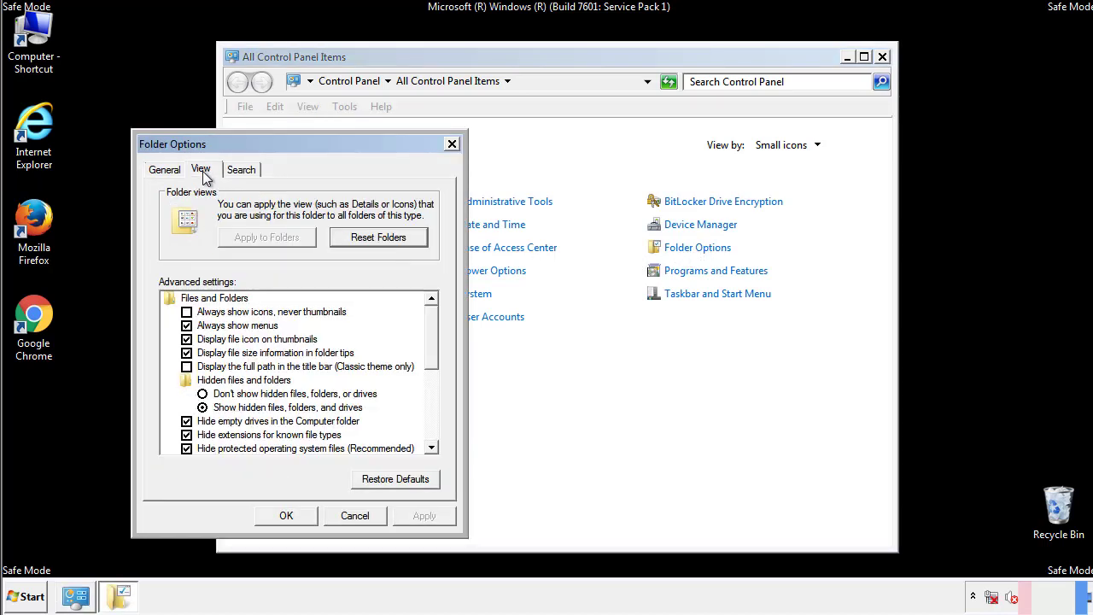
{"action": "left_click", "coordinate": [187, 325]}
{"action": "left_click", "coordinate": [288, 515]}
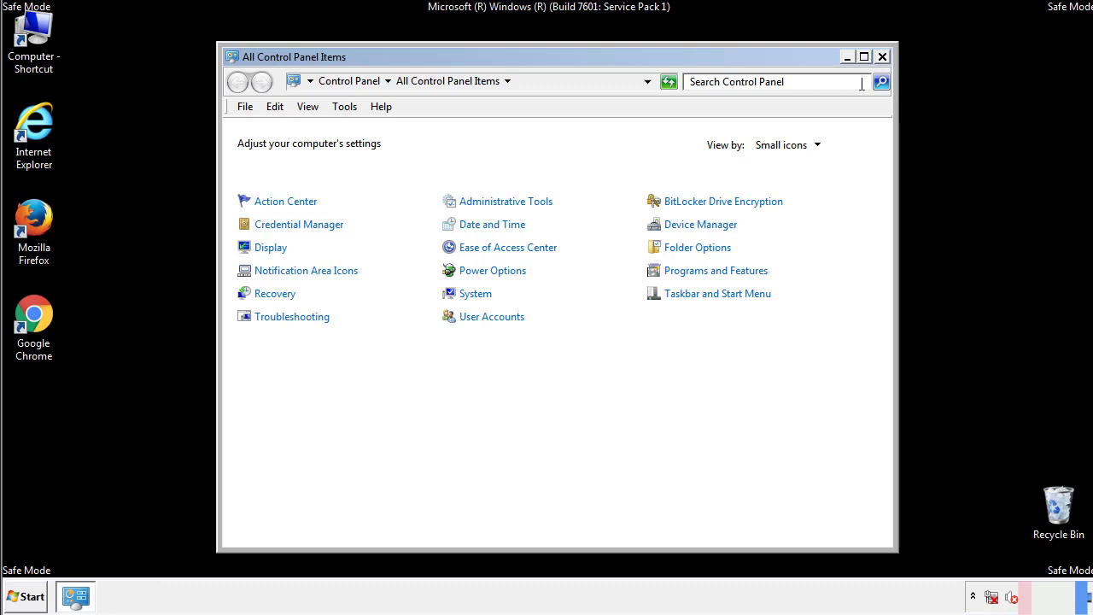
{"action": "left_click", "coordinate": [882, 57]}
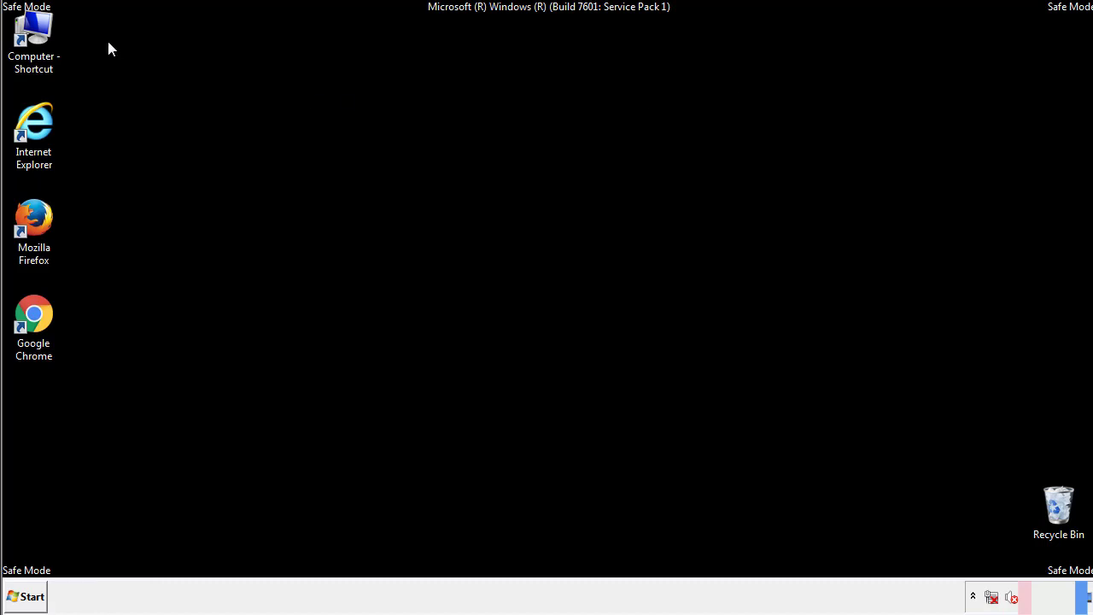
Browse from Computer to the folder C:\Windows\System32\drivers\etc.
{"action": "double_click", "coordinate": [48, 33]}
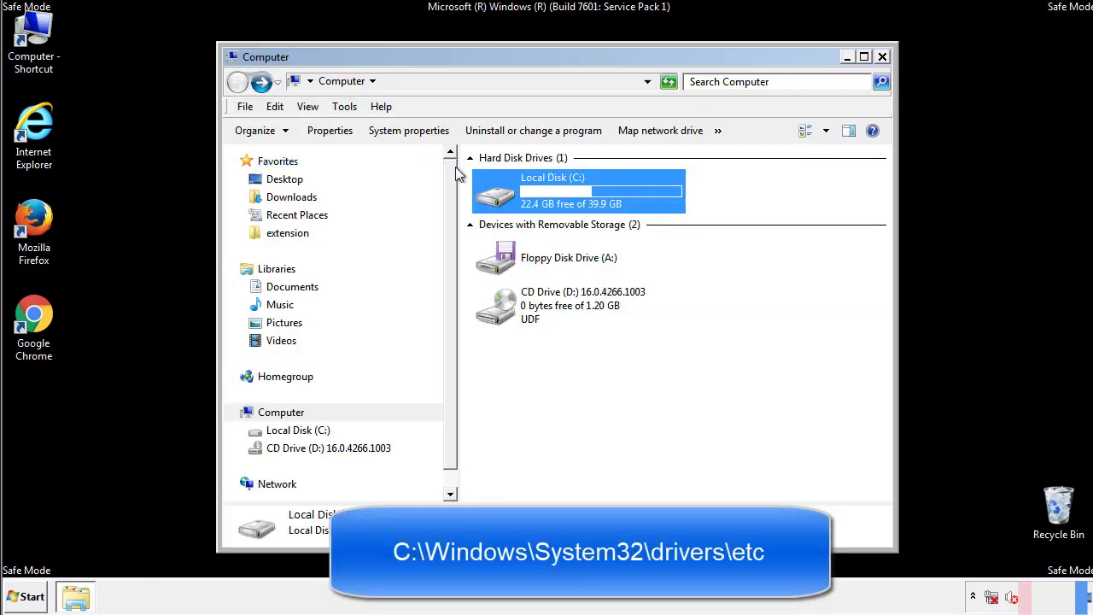
{"action": "double_click", "coordinate": [502, 194]}
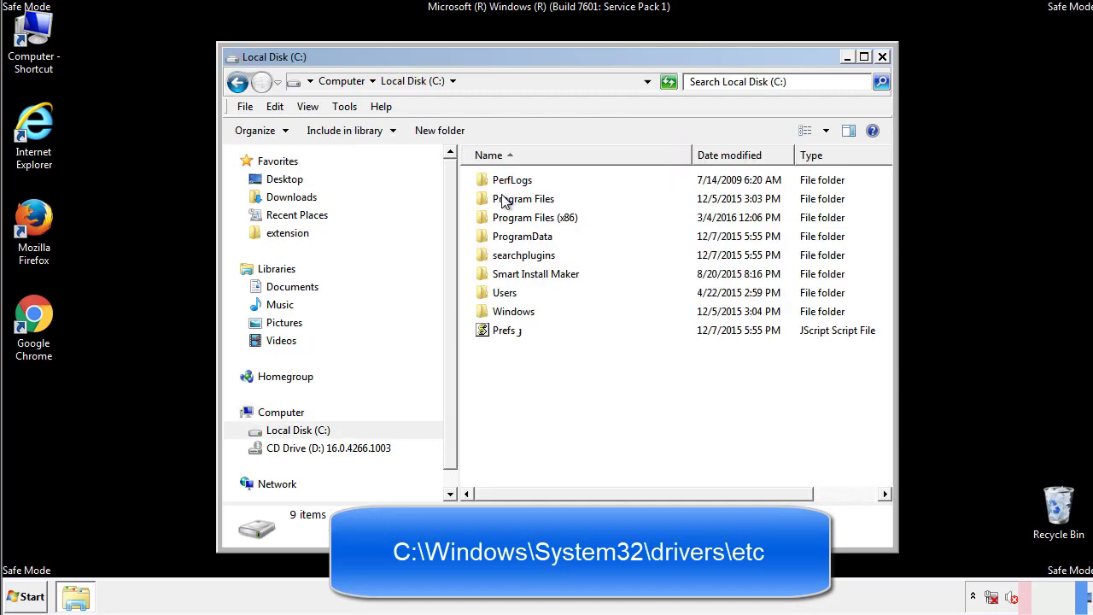
{"action": "double_click", "coordinate": [500, 311]}
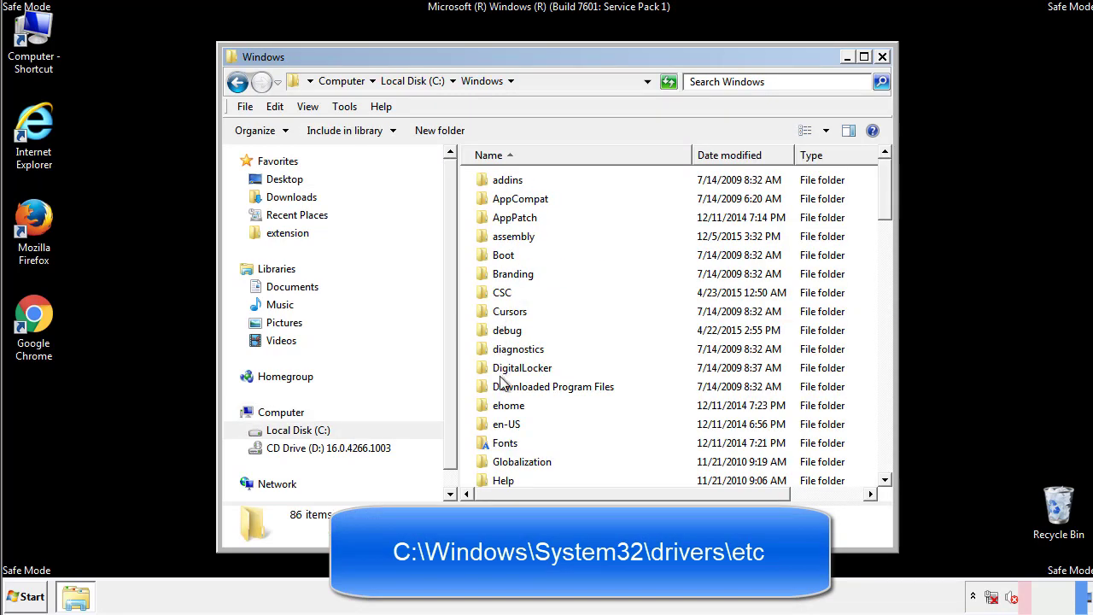
{"action": "scroll", "coordinate": [500, 383], "scroll_direction": "down", "scroll_amount": 4}
{"action": "scroll", "coordinate": [503, 389], "scroll_direction": "down", "scroll_amount": 5}
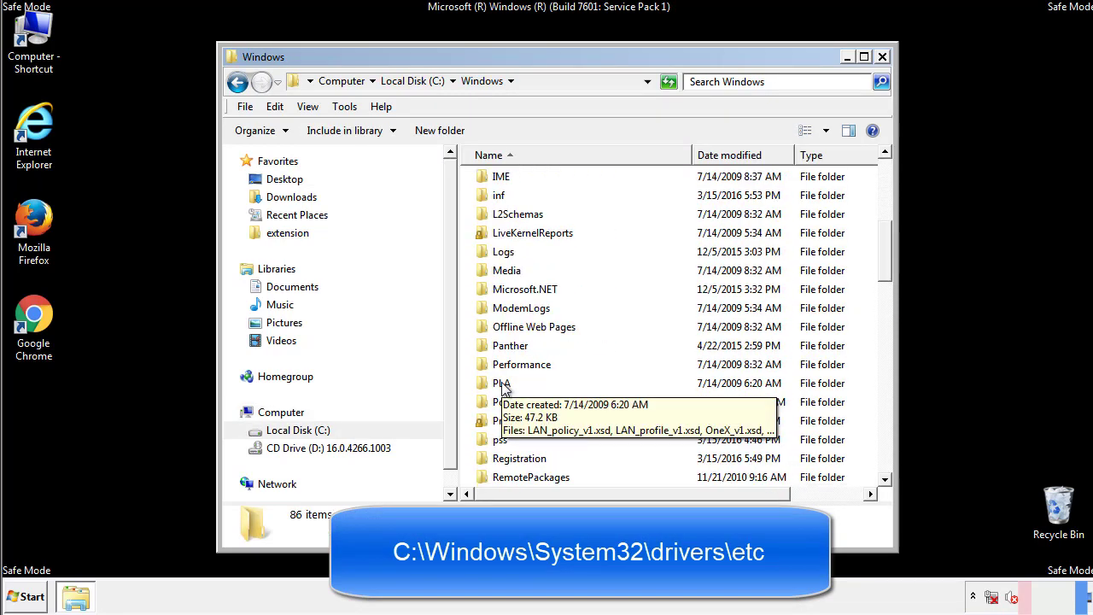
{"action": "scroll", "coordinate": [503, 385], "scroll_direction": "down", "scroll_amount": 2}
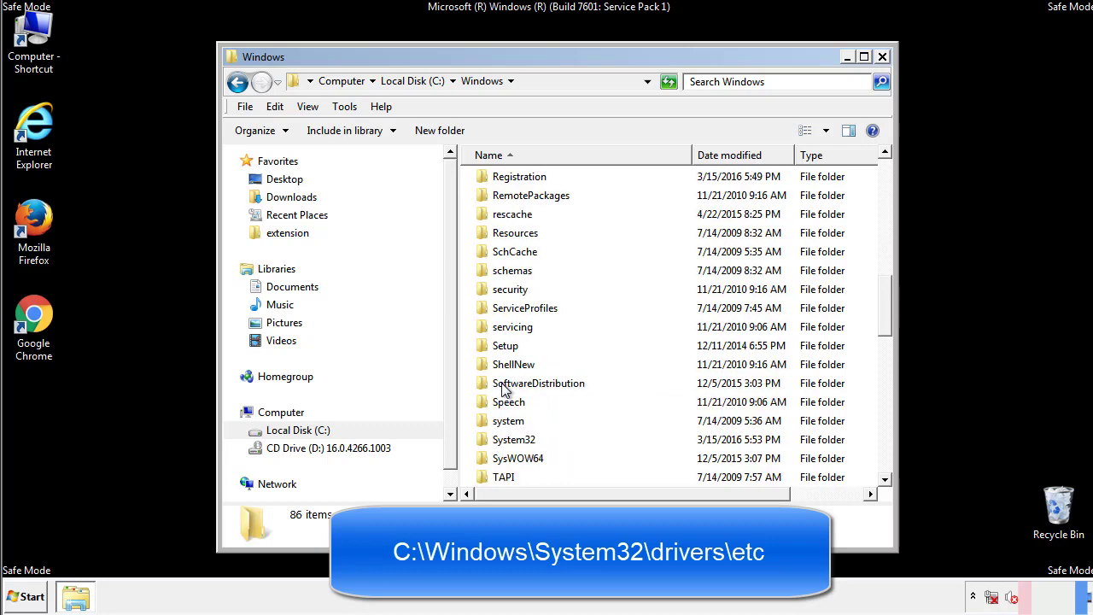
{"action": "double_click", "coordinate": [522, 442]}
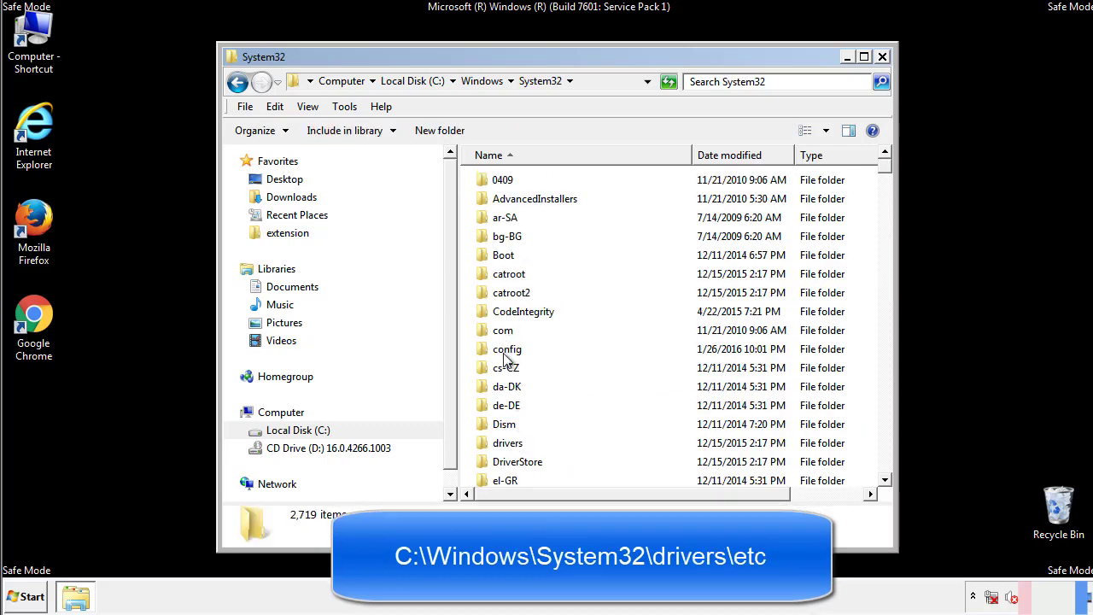
{"action": "left_click", "coordinate": [508, 448]}
{"action": "double_click", "coordinate": [508, 447]}
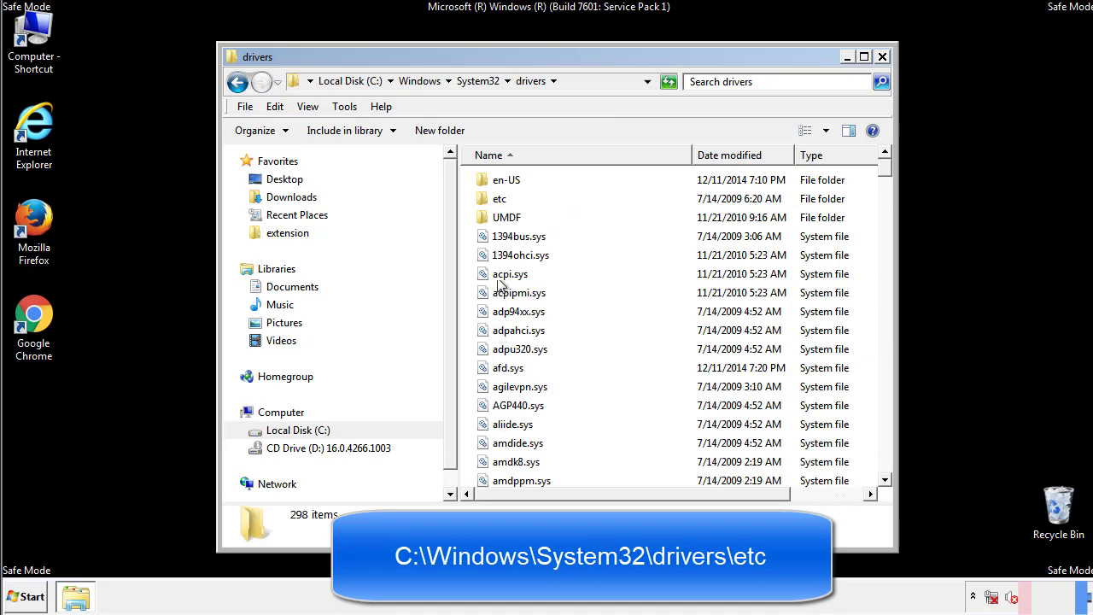
{"action": "double_click", "coordinate": [499, 199]}
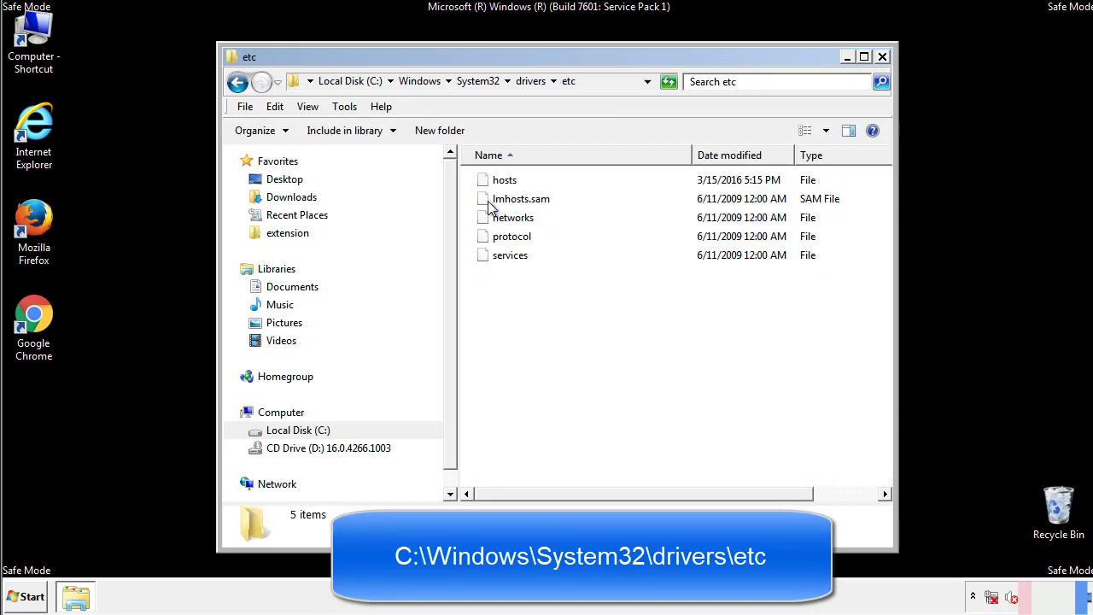
Open the hosts file with Notepad and move its window fully into view.
{"action": "double_click", "coordinate": [503, 181]}
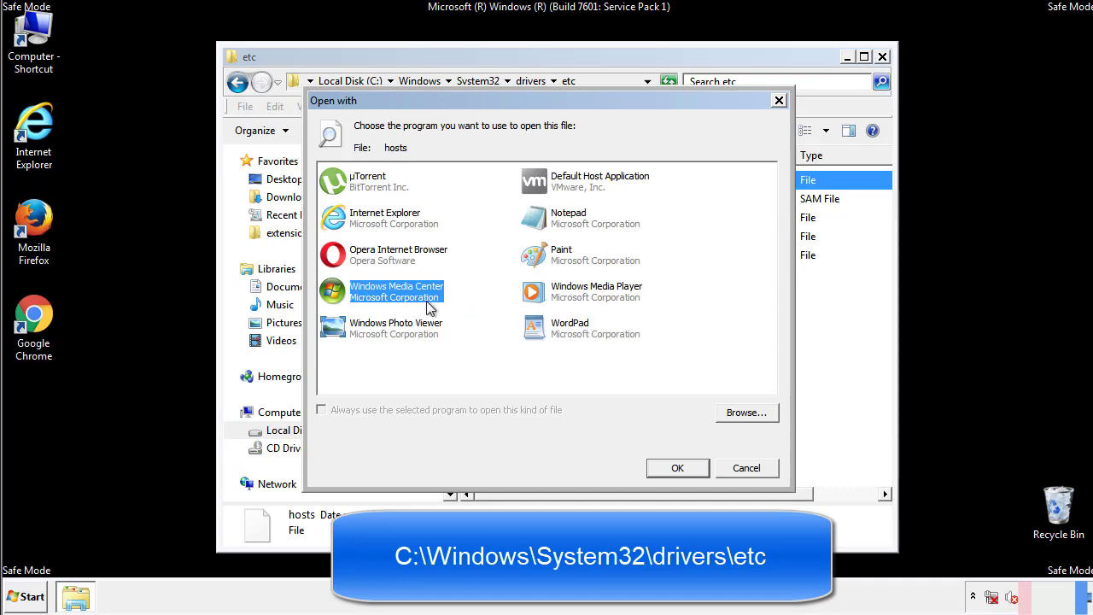
{"action": "left_click", "coordinate": [553, 224]}
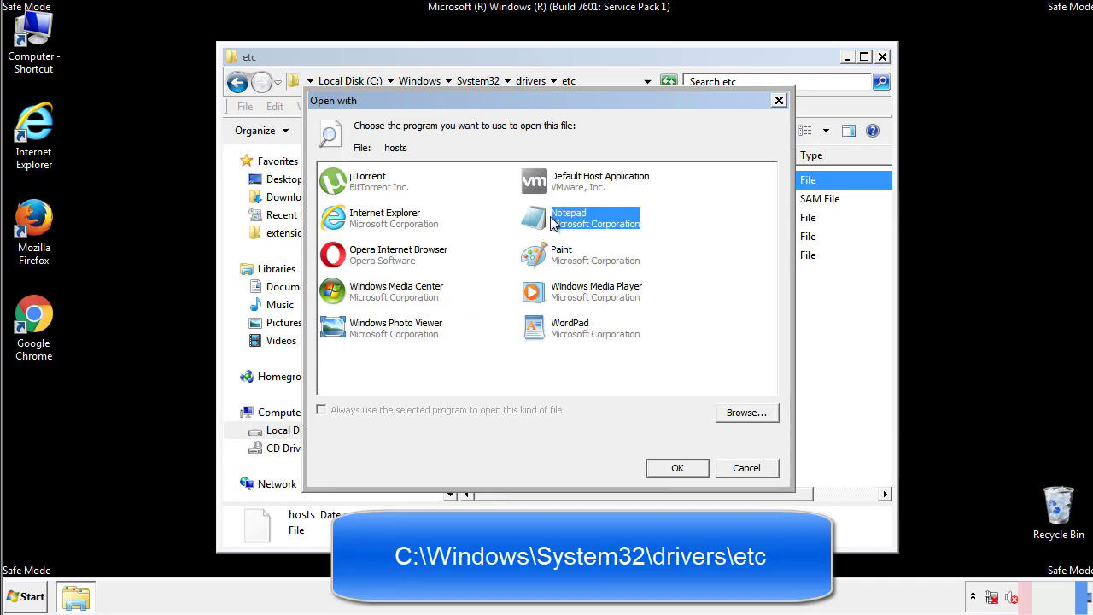
{"action": "left_click", "coordinate": [673, 465]}
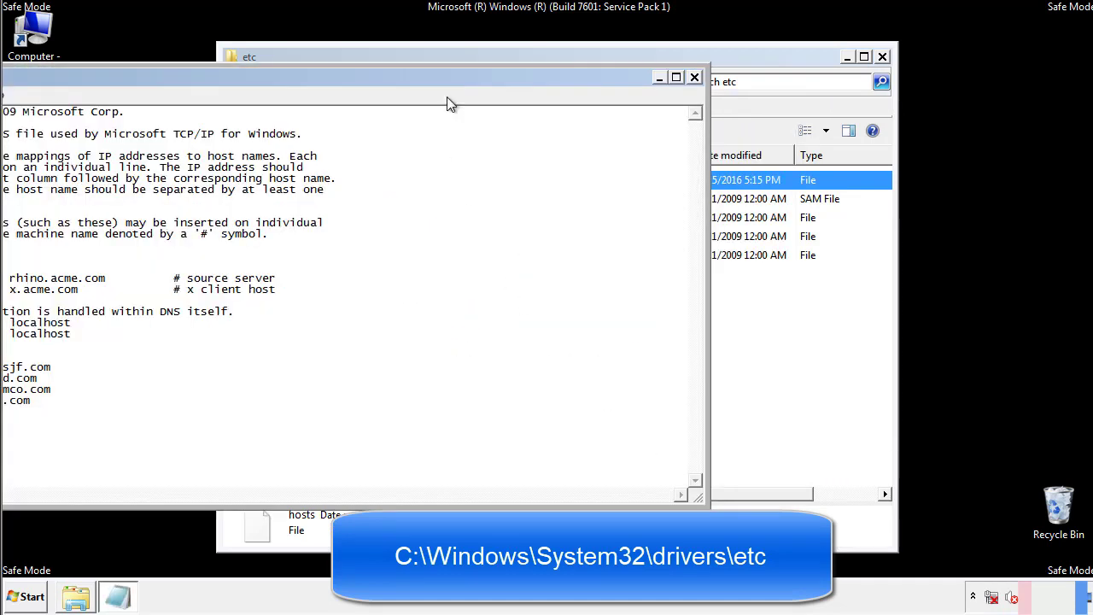
{"action": "left_click_drag", "start_coordinate": [446, 77], "coordinate": [695, 93]}
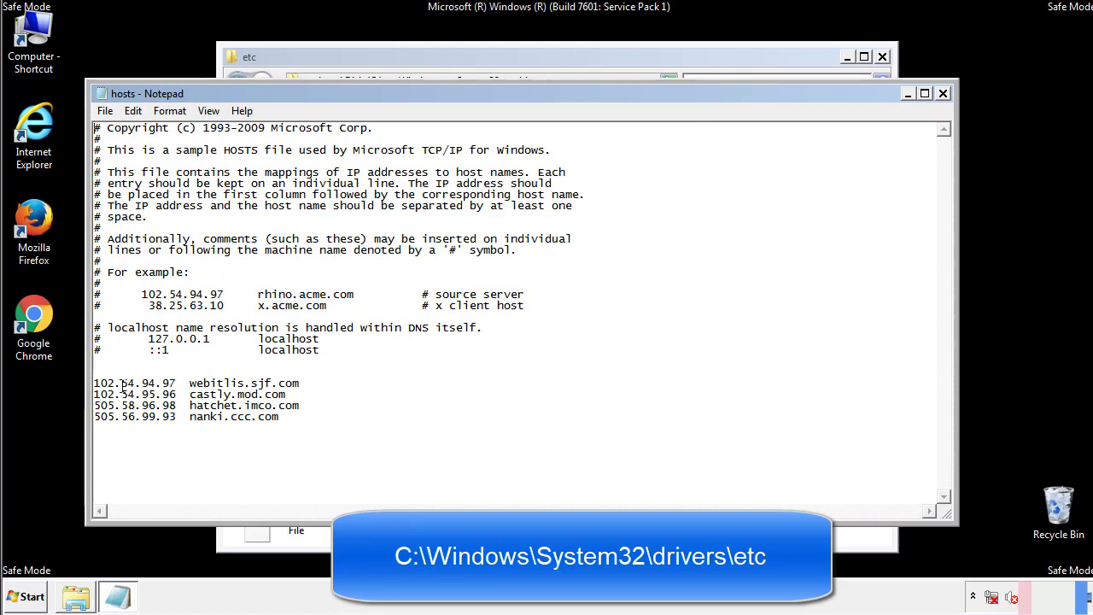
Delete the four host entries from webitlis.sjf.com to nanki.ccc.com, then save the hosts file and close the open windows.
{"action": "key", "text": "shift+Up"}
{"action": "key", "text": "shift+Up"}
{"action": "key", "text": "shift+Up"}
{"action": "key", "text": "shift+Up"}
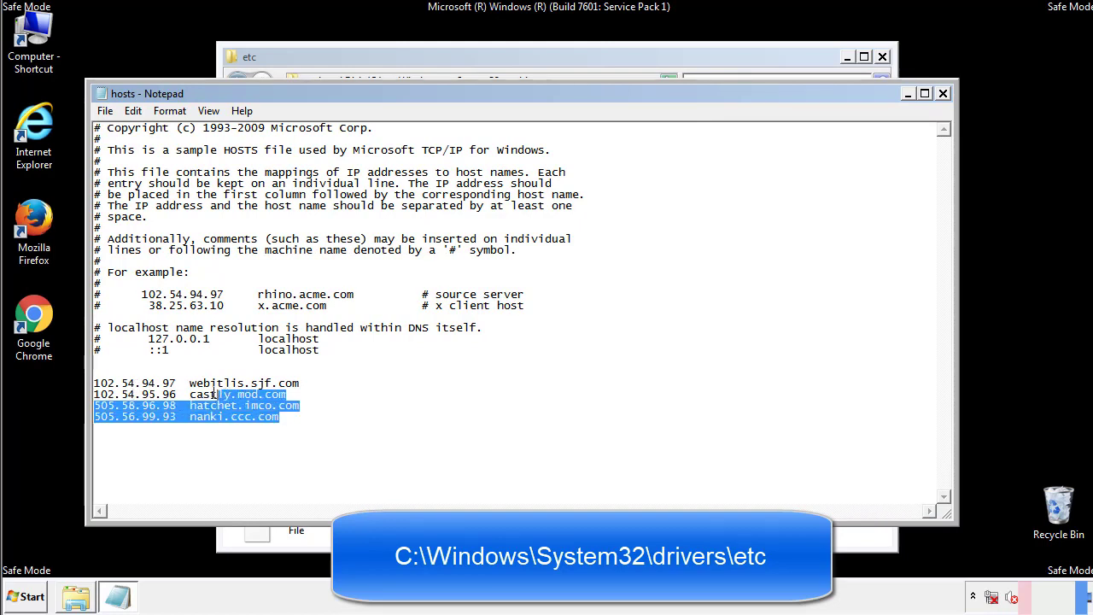
{"action": "key", "text": "Delete"}
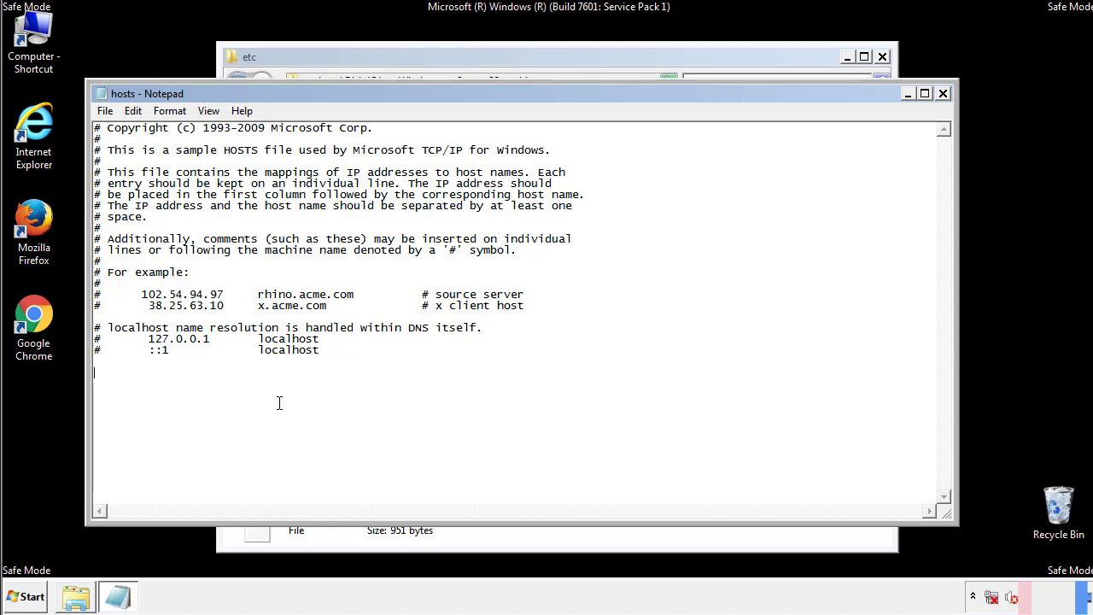
{"action": "left_click", "coordinate": [943, 94]}
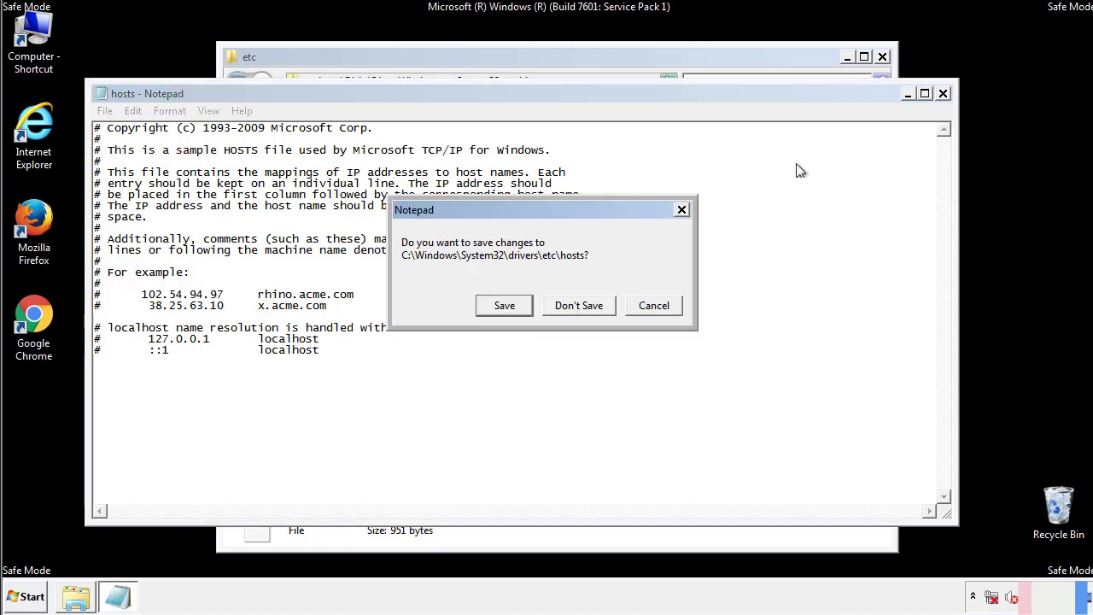
{"action": "left_click", "coordinate": [480, 311]}
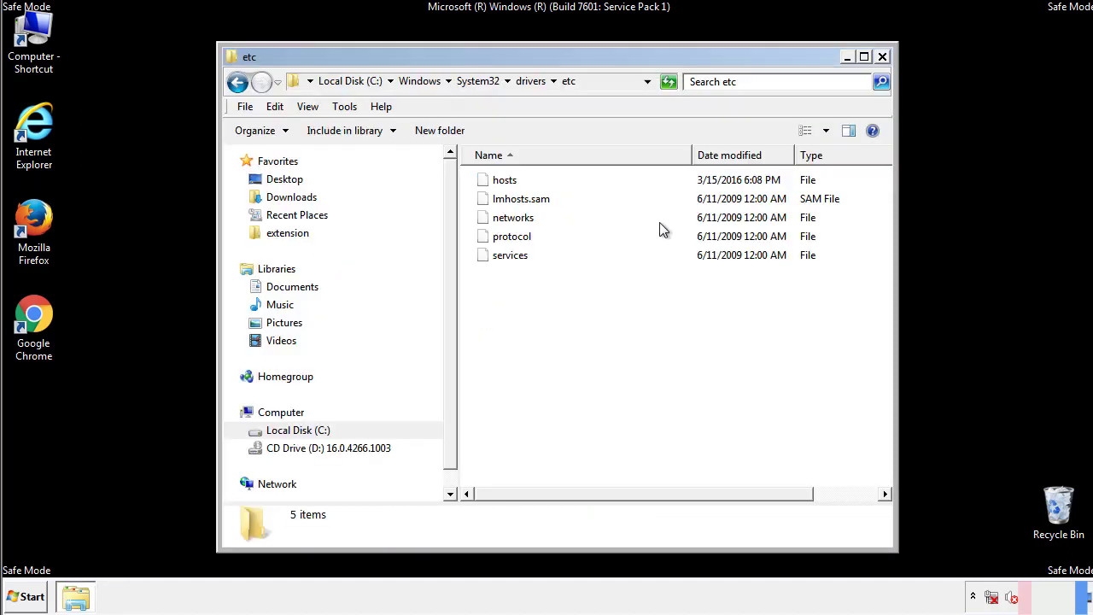
{"action": "left_click", "coordinate": [882, 56]}
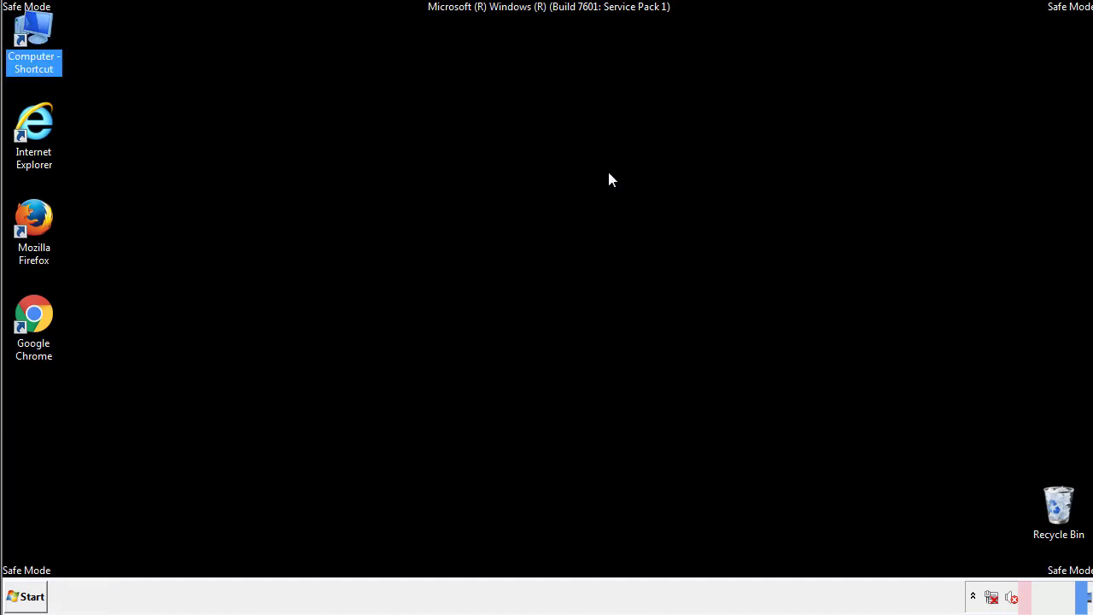
Open the current user's Startup programs folder in a file window.
{"action": "left_click", "coordinate": [30, 591]}
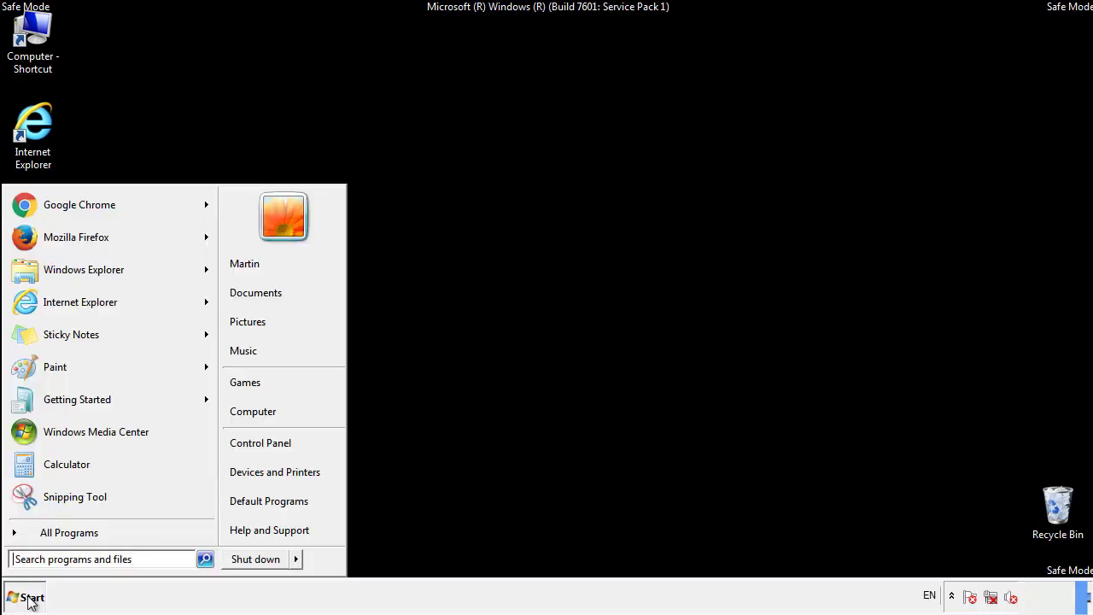
{"action": "left_click", "coordinate": [49, 534]}
{"action": "right_click", "coordinate": [42, 471]}
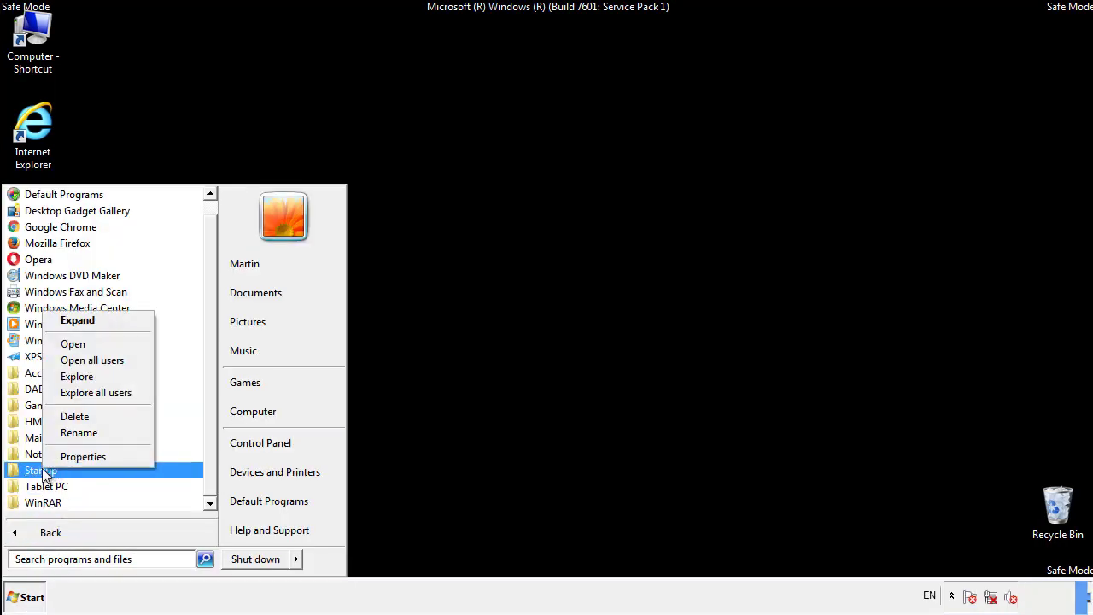
{"action": "left_click", "coordinate": [84, 344]}
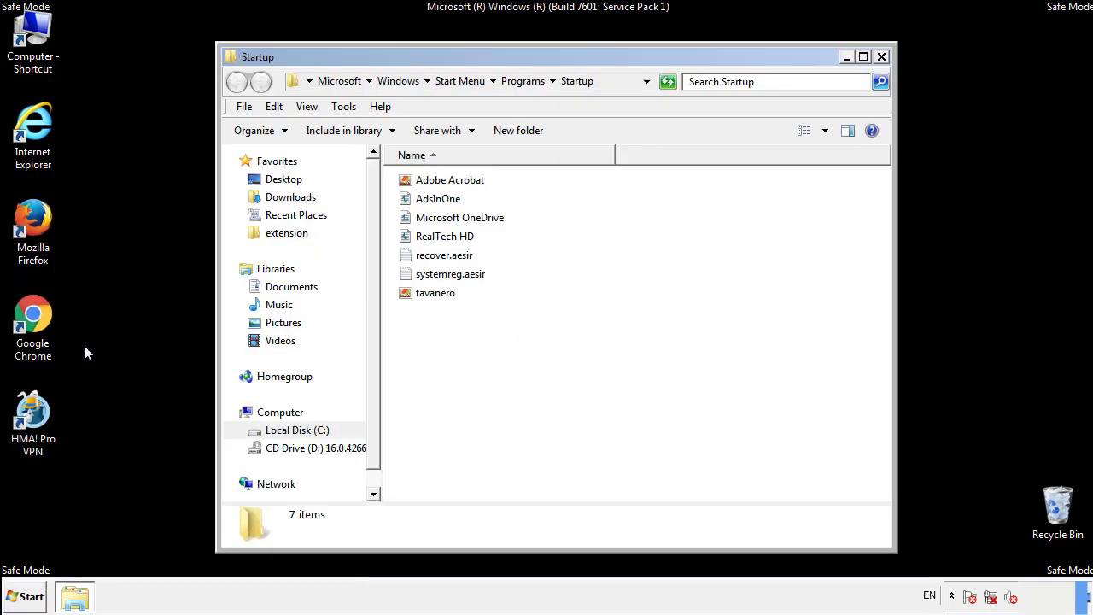
Delete AdsInOne, recover.aesir, systemreg.aesir and tavanero from the Startup folder.
{"action": "left_click", "coordinate": [445, 204]}
{"action": "left_click", "coordinate": [451, 256], "text": "ctrl"}
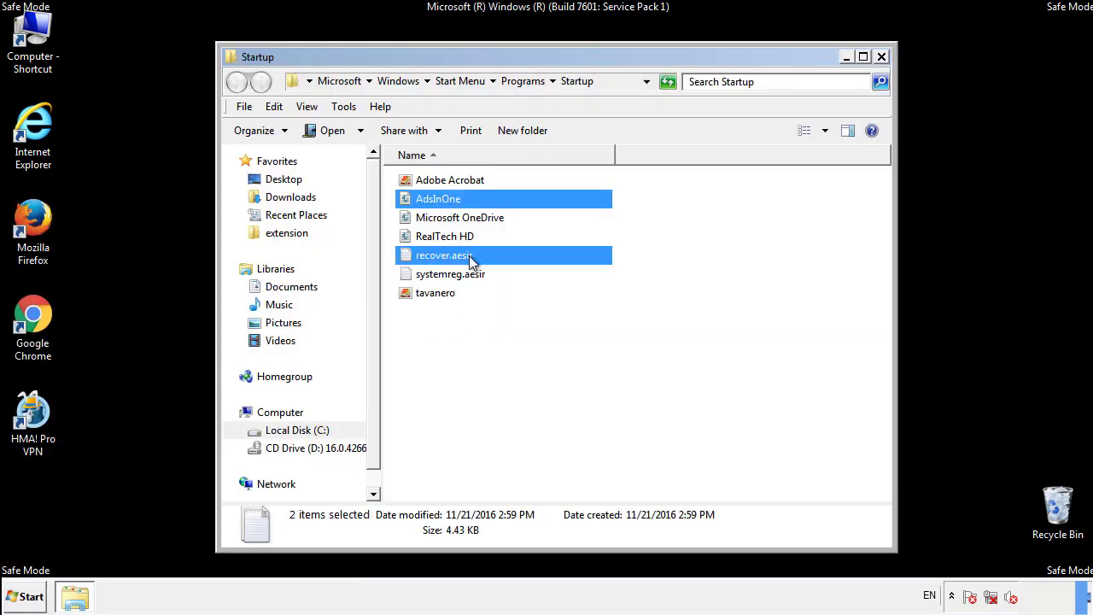
{"action": "left_click", "coordinate": [446, 277], "text": "ctrl"}
{"action": "left_click", "coordinate": [434, 292], "text": "ctrl"}
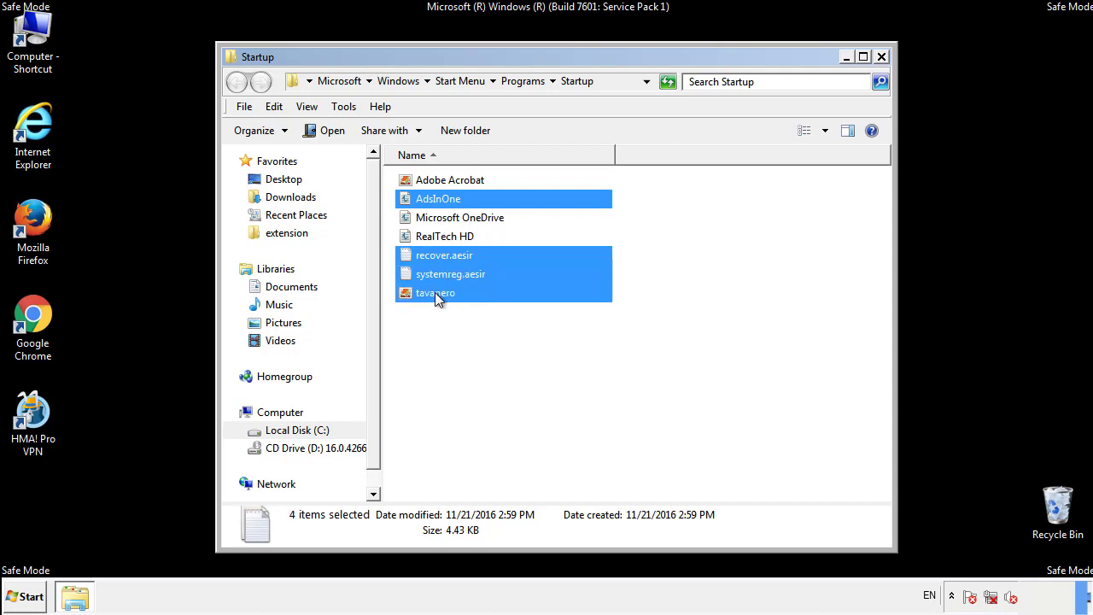
{"action": "right_click", "coordinate": [432, 294]}
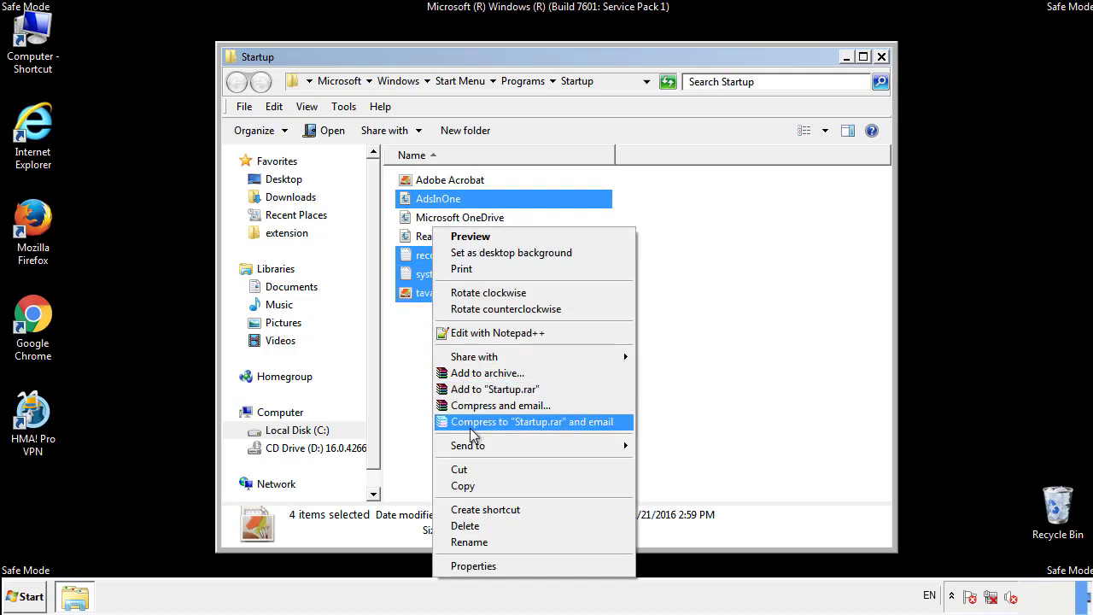
{"action": "left_click", "coordinate": [459, 525]}
{"action": "left_click", "coordinate": [613, 310]}
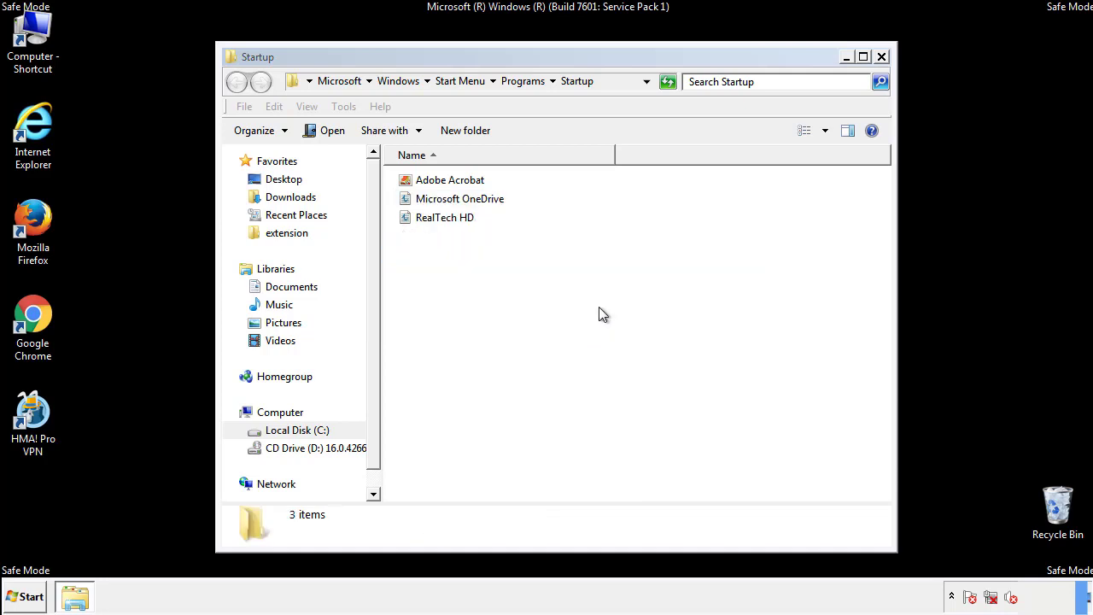
Close the Startup folder window and launch the Registry Editor with regedit.
{"action": "left_click", "coordinate": [881, 58]}
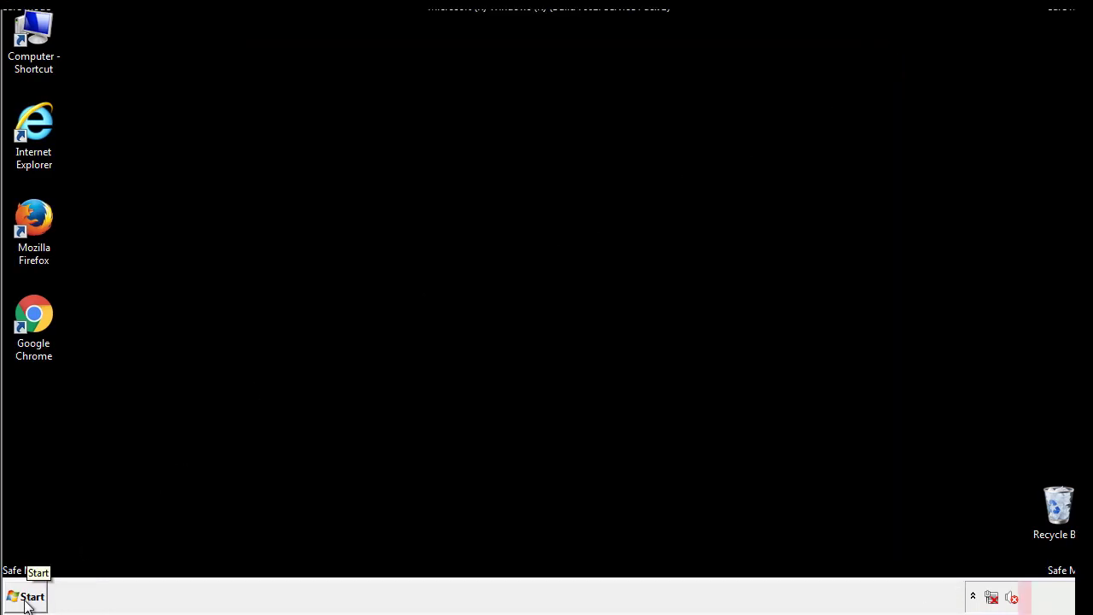
{"action": "left_click", "coordinate": [26, 598]}
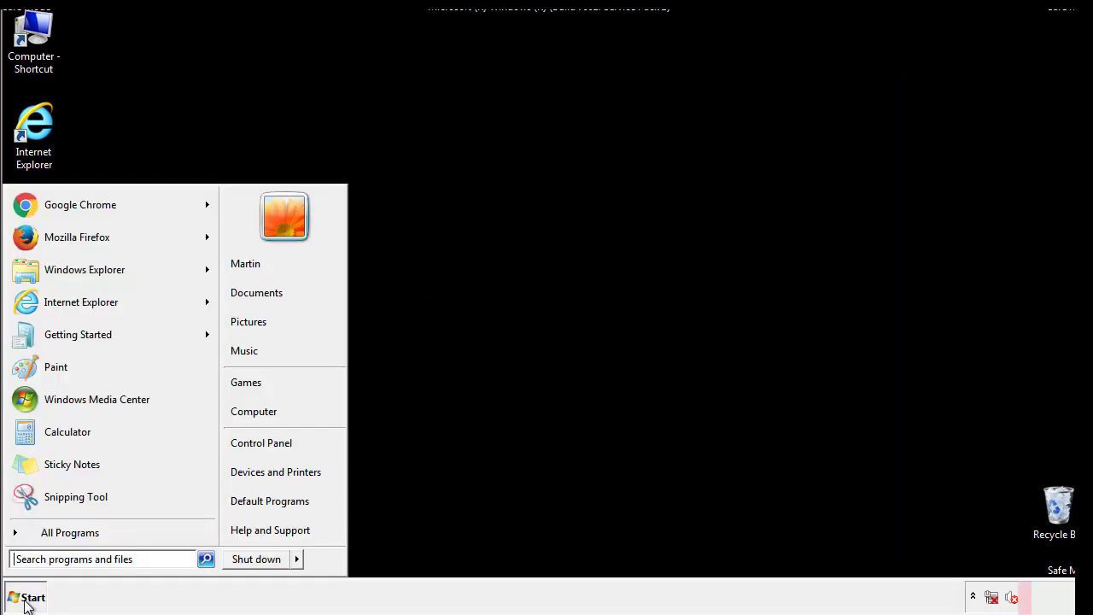
{"action": "left_click", "coordinate": [77, 561]}
{"action": "type", "text": "regedit"}
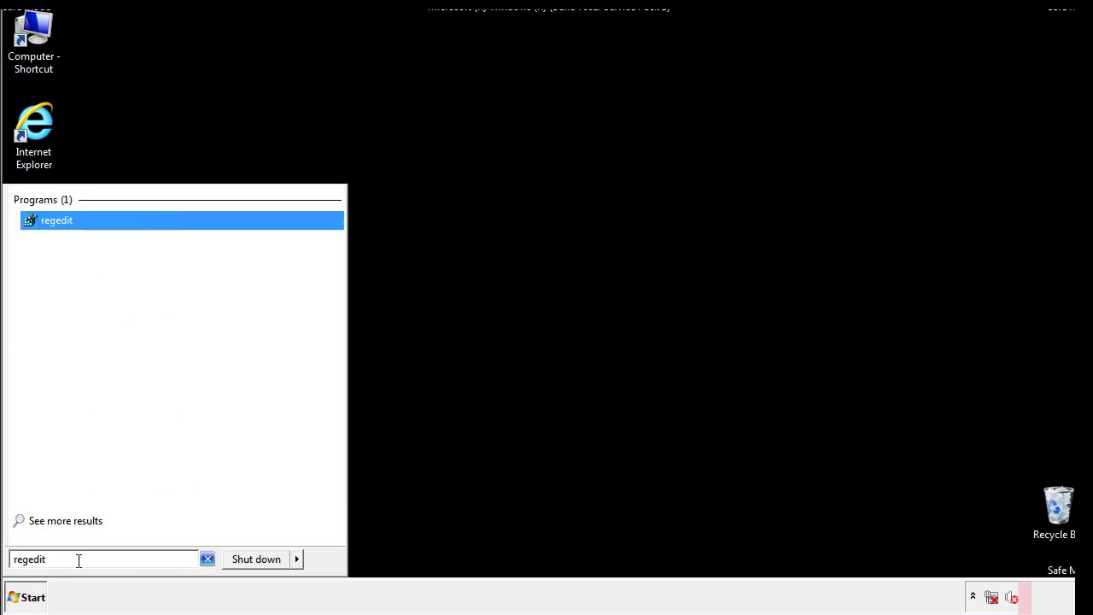
{"action": "key", "text": "Return"}
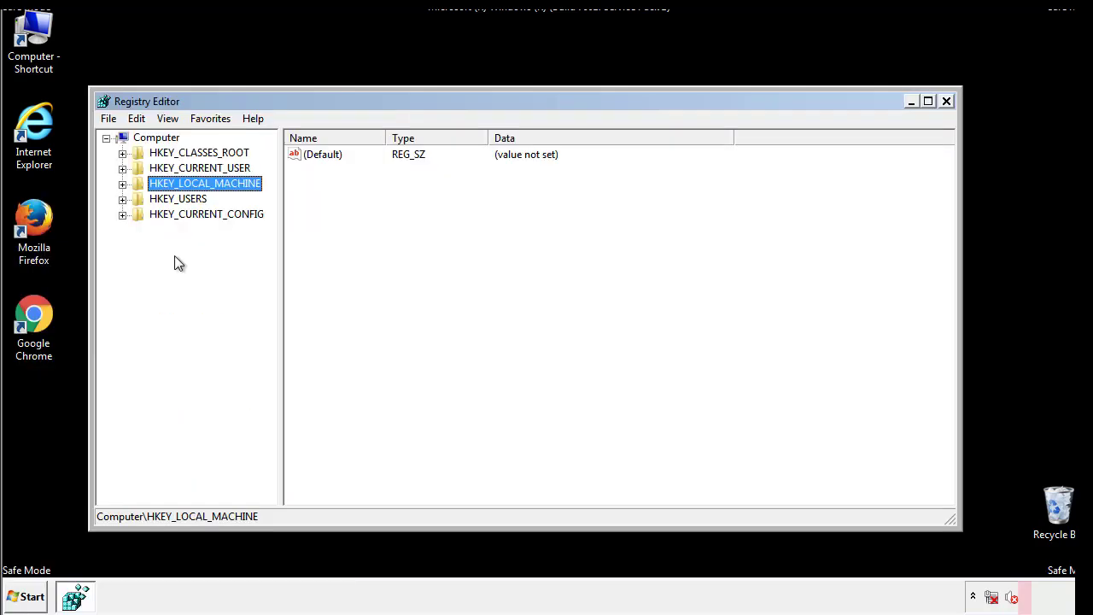
Open the registry key HKEY_LOCAL_MACHINE\SOFTWARE\Microsoft\Windows\CurrentVersion\Run.
{"action": "left_click", "coordinate": [122, 185]}
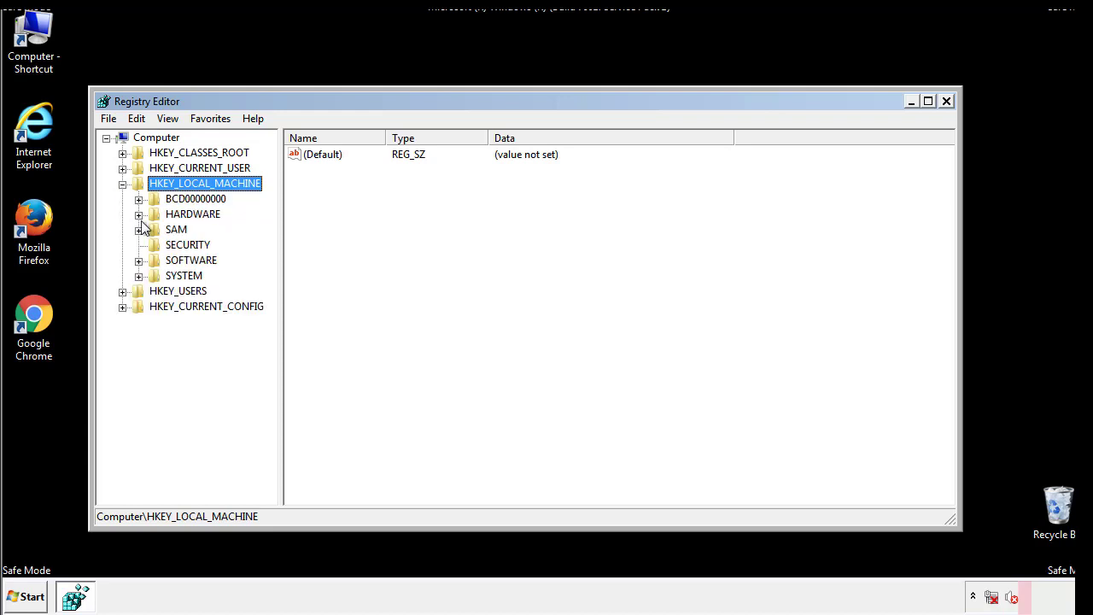
{"action": "left_click", "coordinate": [138, 261]}
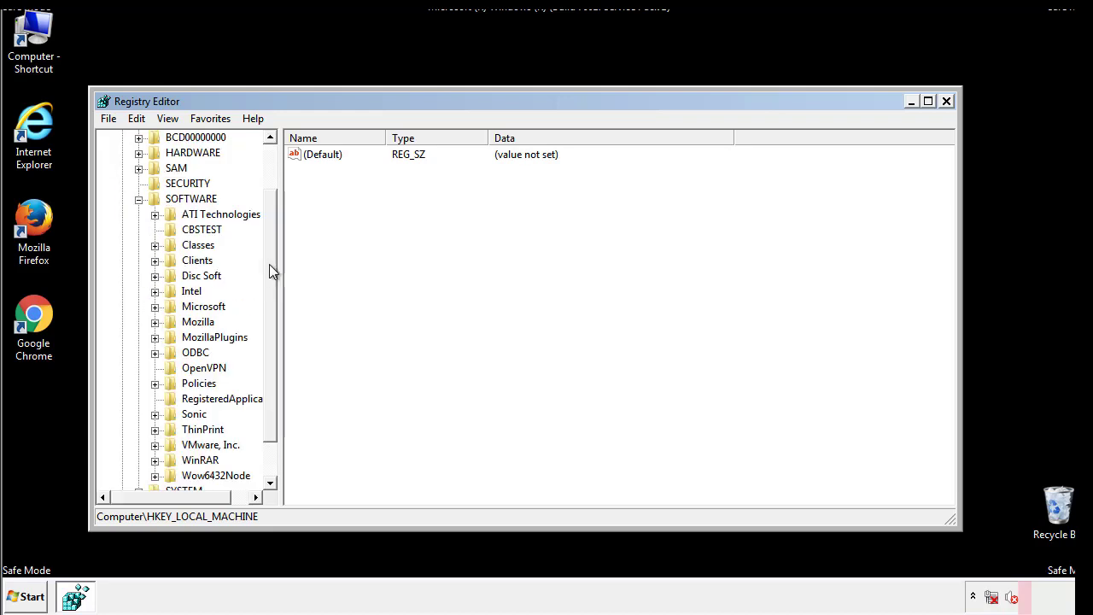
{"action": "left_click_drag", "start_coordinate": [269, 252], "coordinate": [271, 283]}
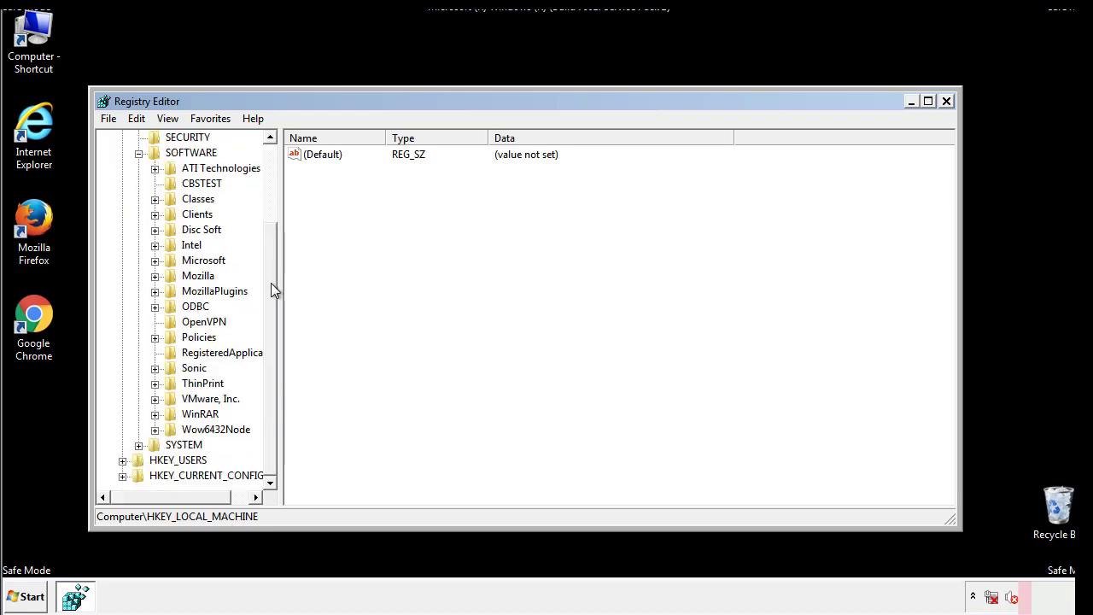
{"action": "left_click", "coordinate": [155, 261]}
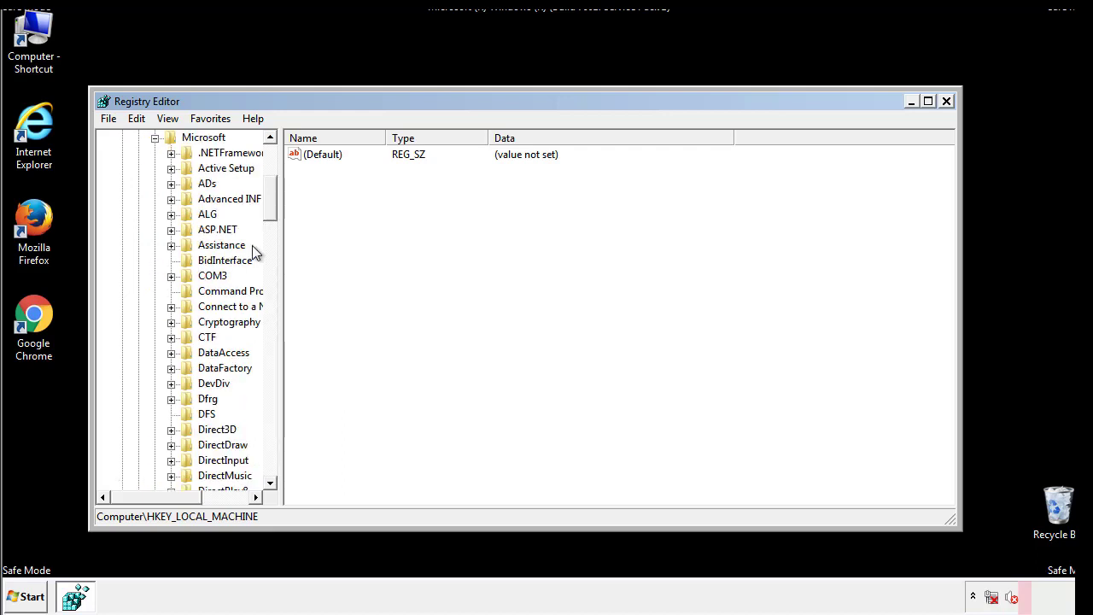
{"action": "left_click_drag", "start_coordinate": [277, 189], "coordinate": [271, 434]}
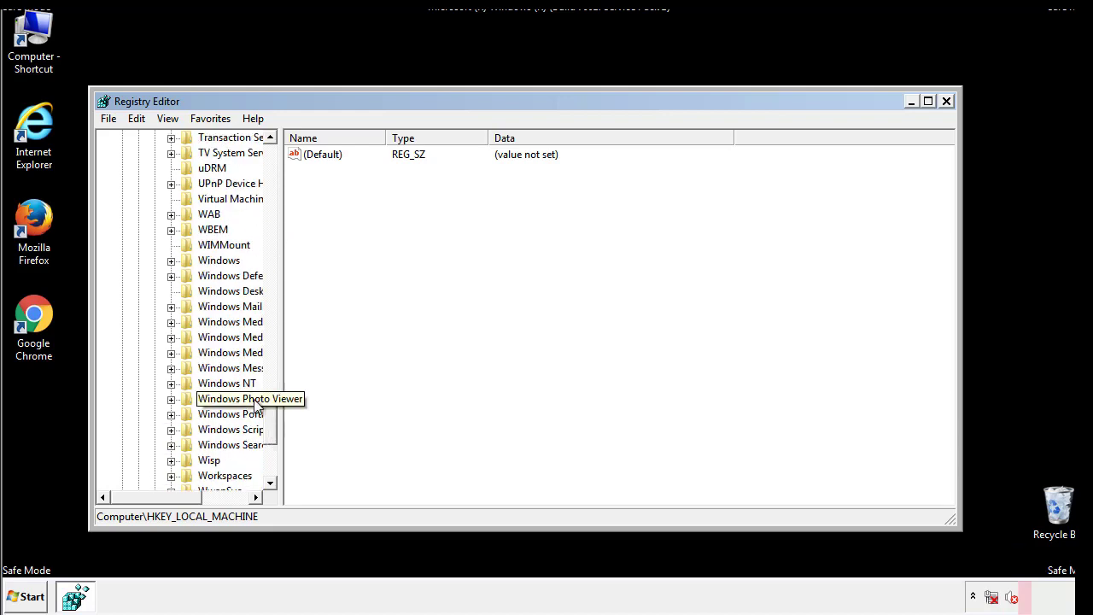
{"action": "left_click", "coordinate": [172, 260]}
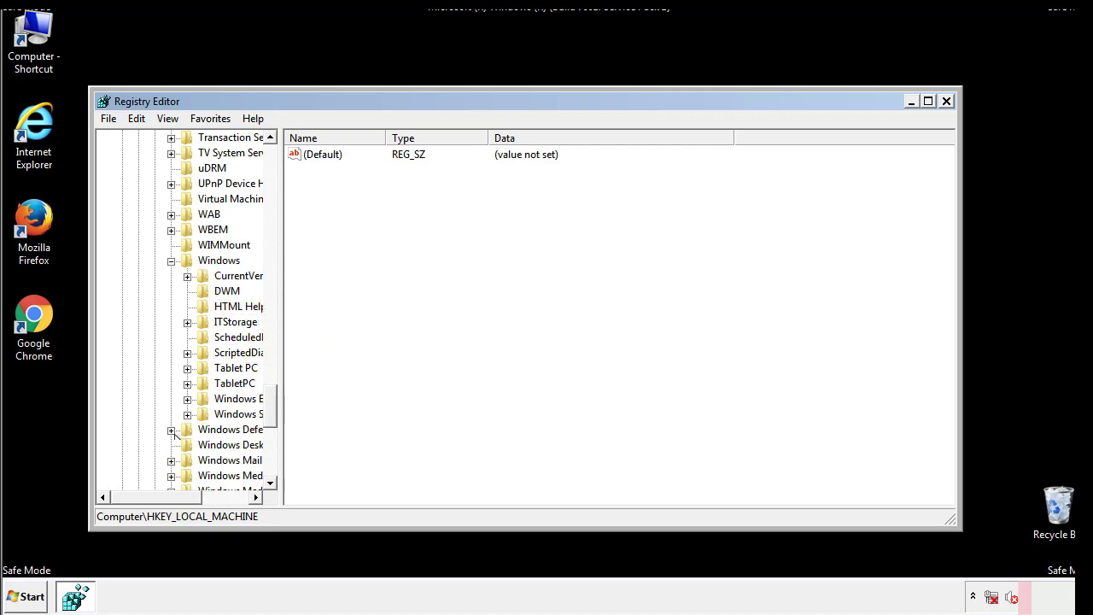
{"action": "left_click_drag", "start_coordinate": [149, 497], "coordinate": [175, 501]}
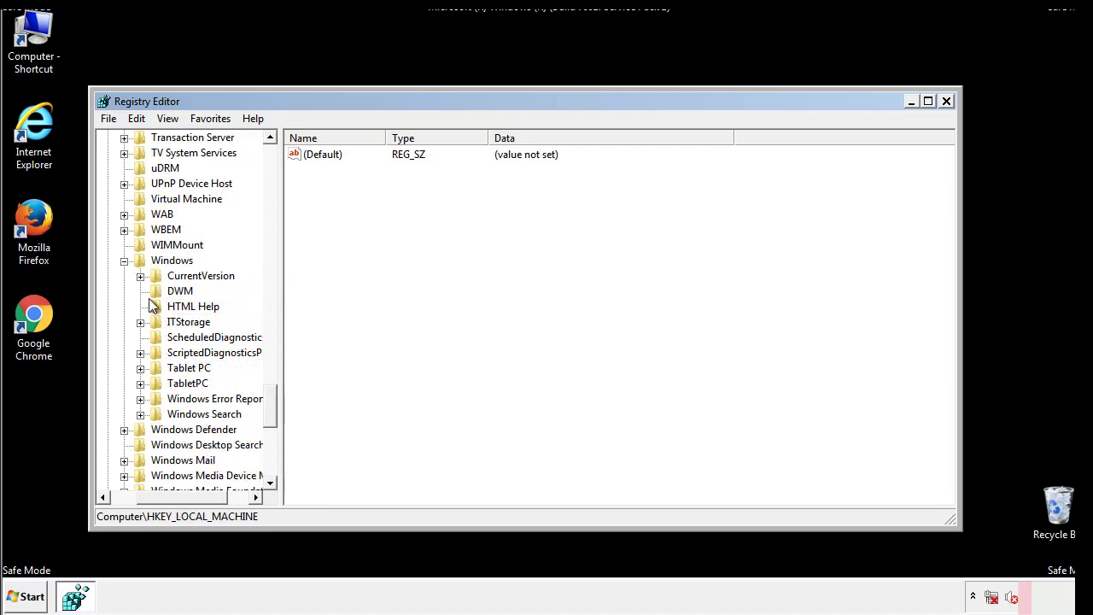
{"action": "left_click", "coordinate": [141, 276]}
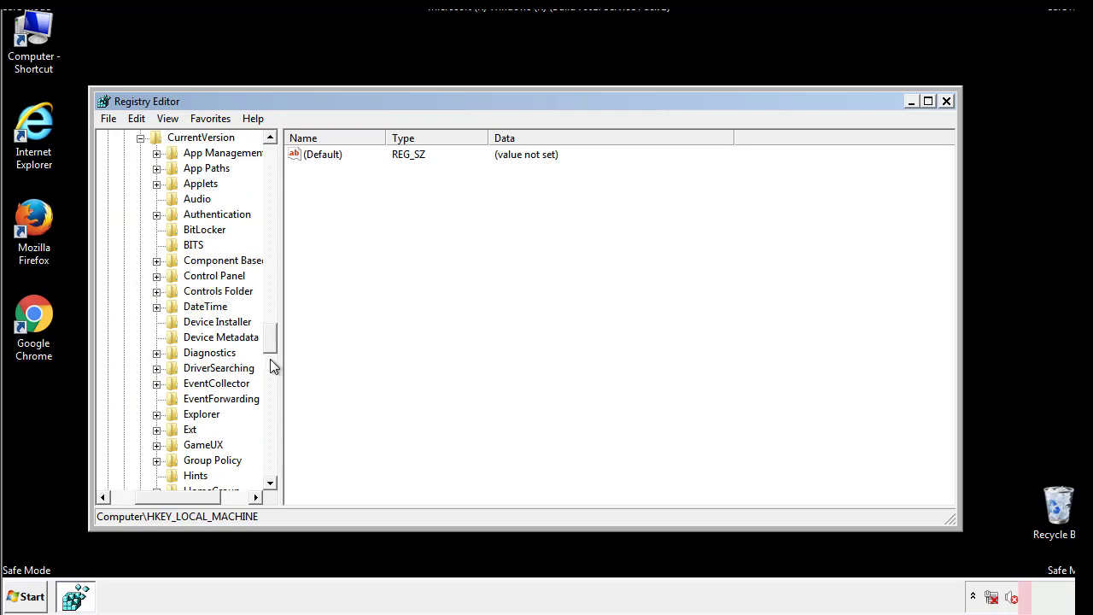
{"action": "left_click_drag", "start_coordinate": [271, 342], "coordinate": [272, 395]}
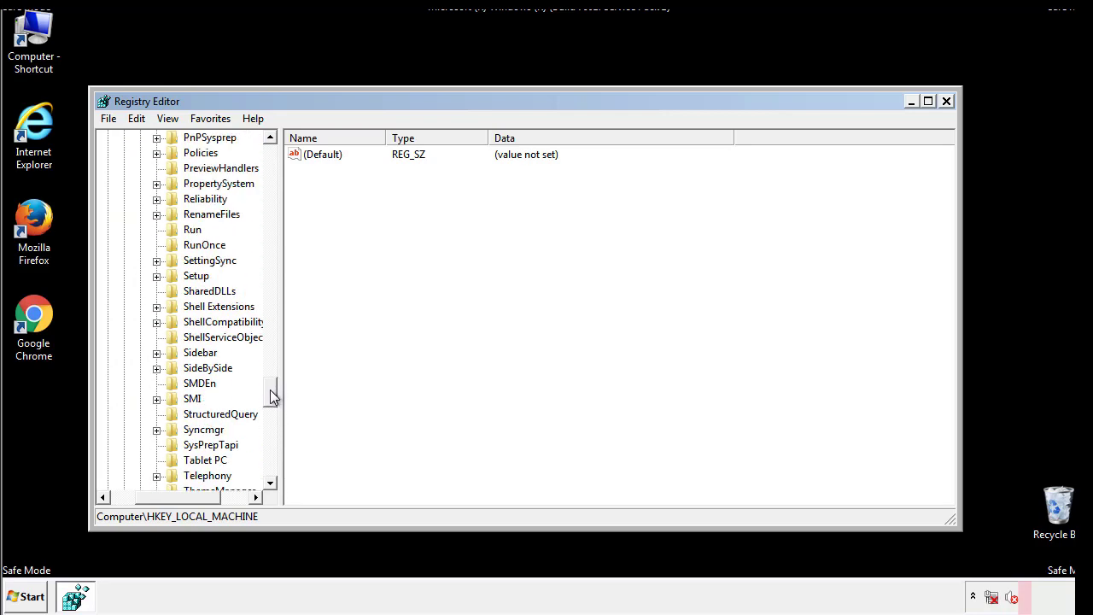
{"action": "left_click", "coordinate": [191, 230]}
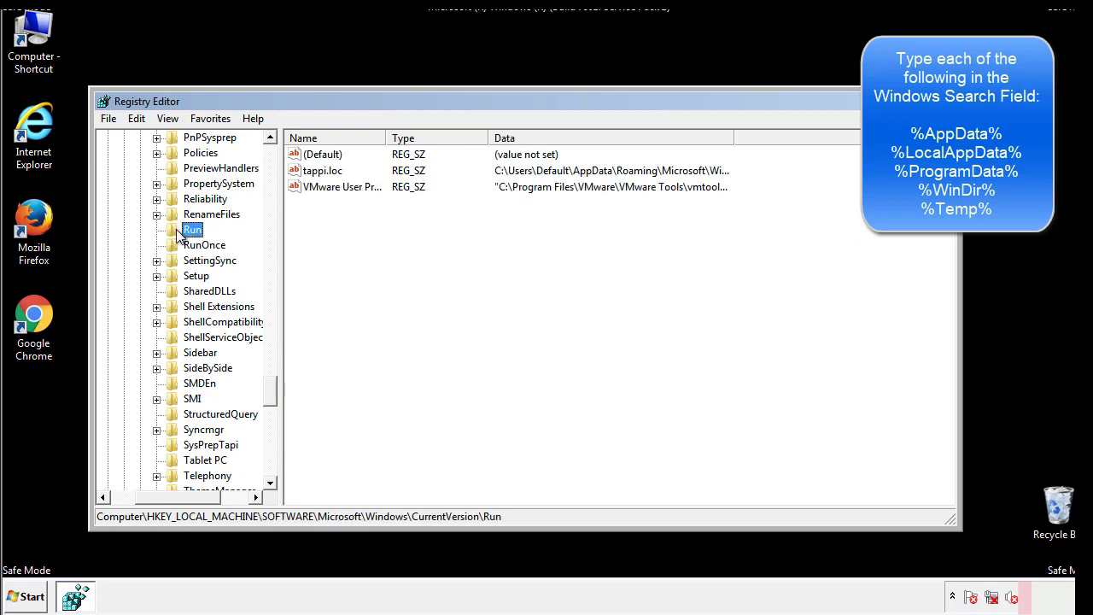
Delete the tappi.loc value from the local machine's Run key and confirm the deletion.
{"action": "left_click", "coordinate": [324, 173]}
{"action": "right_click", "coordinate": [324, 173]}
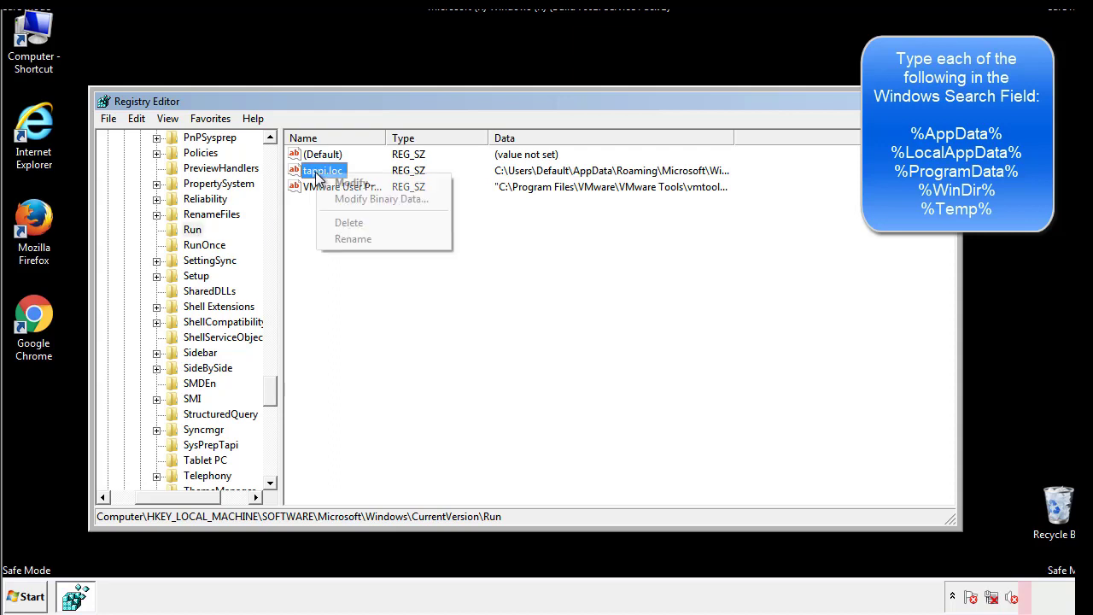
{"action": "left_click", "coordinate": [340, 218]}
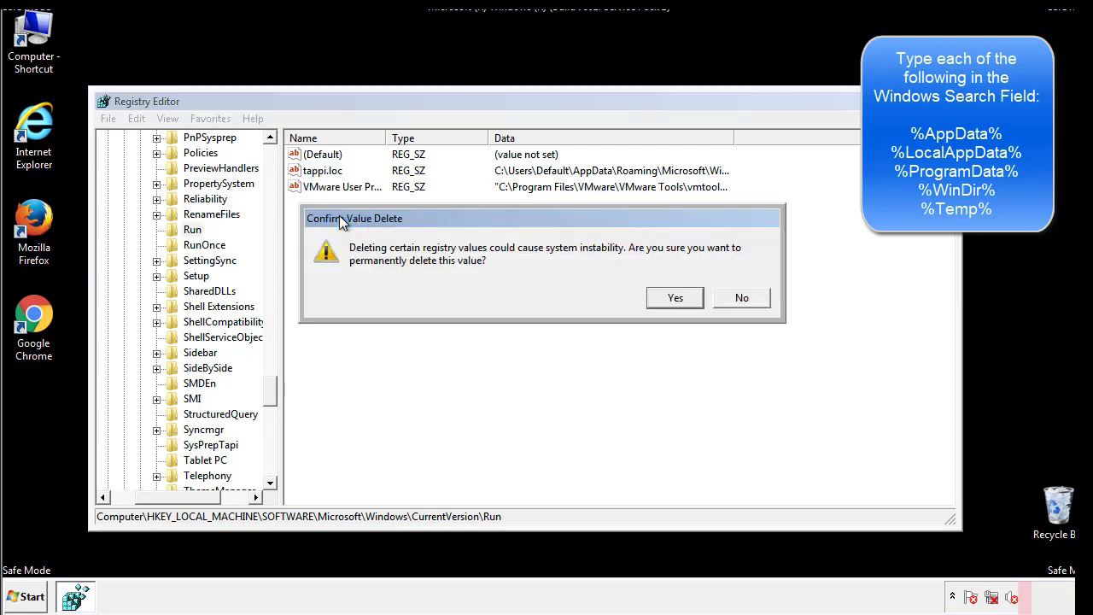
{"action": "left_click", "coordinate": [666, 299]}
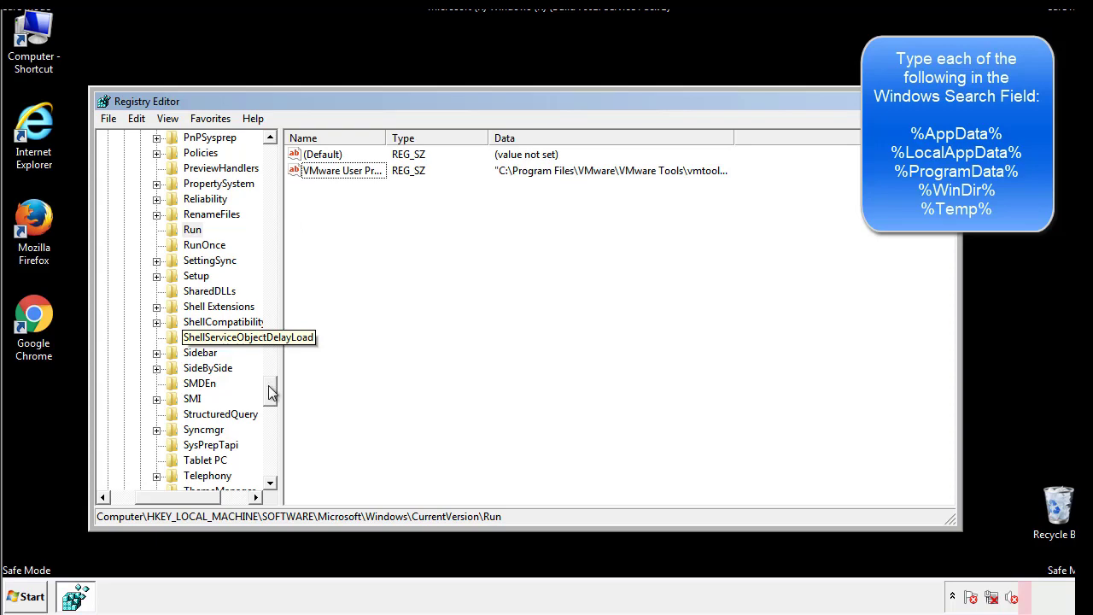
Return to the root of the registry tree and collapse the HKEY_LOCAL_MACHINE branch.
{"action": "left_click_drag", "start_coordinate": [270, 393], "coordinate": [270, 468]}
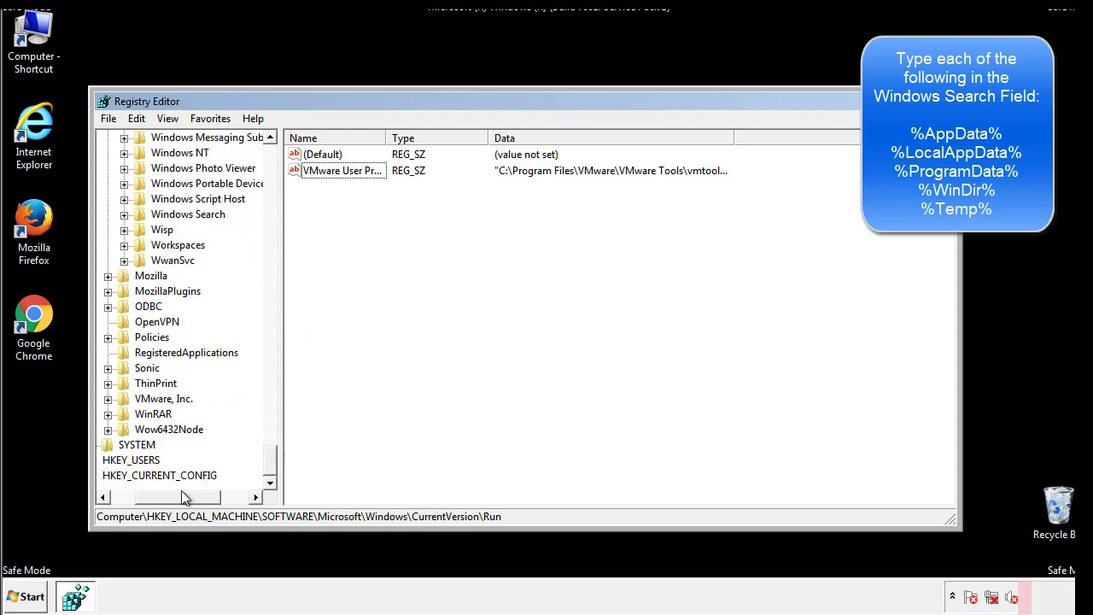
{"action": "left_click_drag", "start_coordinate": [181, 492], "coordinate": [147, 501]}
{"action": "left_click_drag", "start_coordinate": [270, 457], "coordinate": [278, 163]}
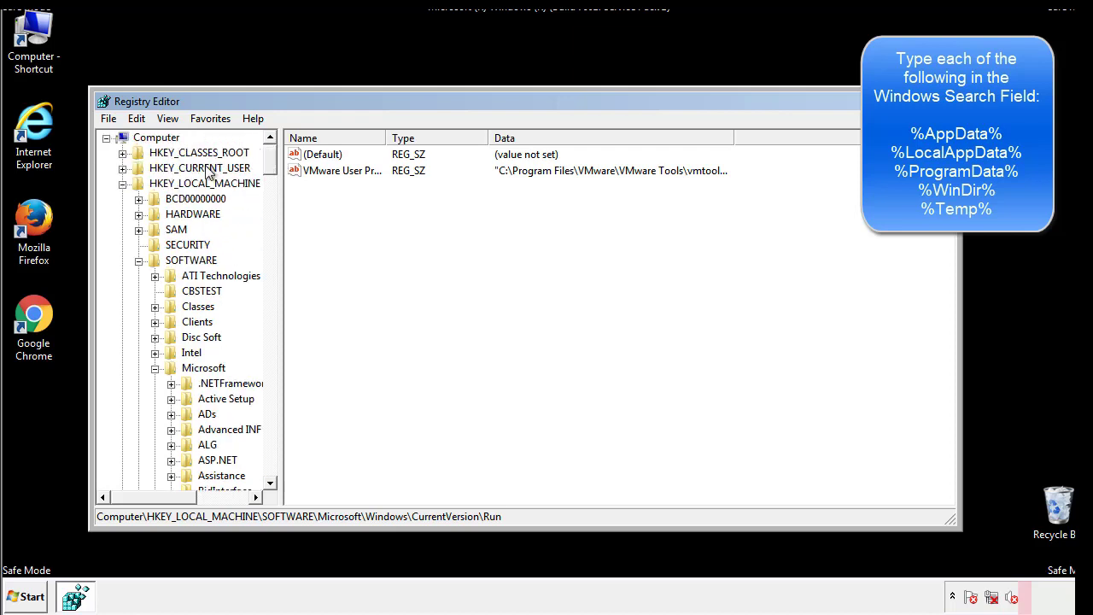
{"action": "left_click", "coordinate": [122, 183]}
Open HKEY_CURRENT_USER\Software\Microsoft\Windows\CurrentVersion\Run and check its values for suspicious startup entries.
{"action": "left_click", "coordinate": [123, 168]}
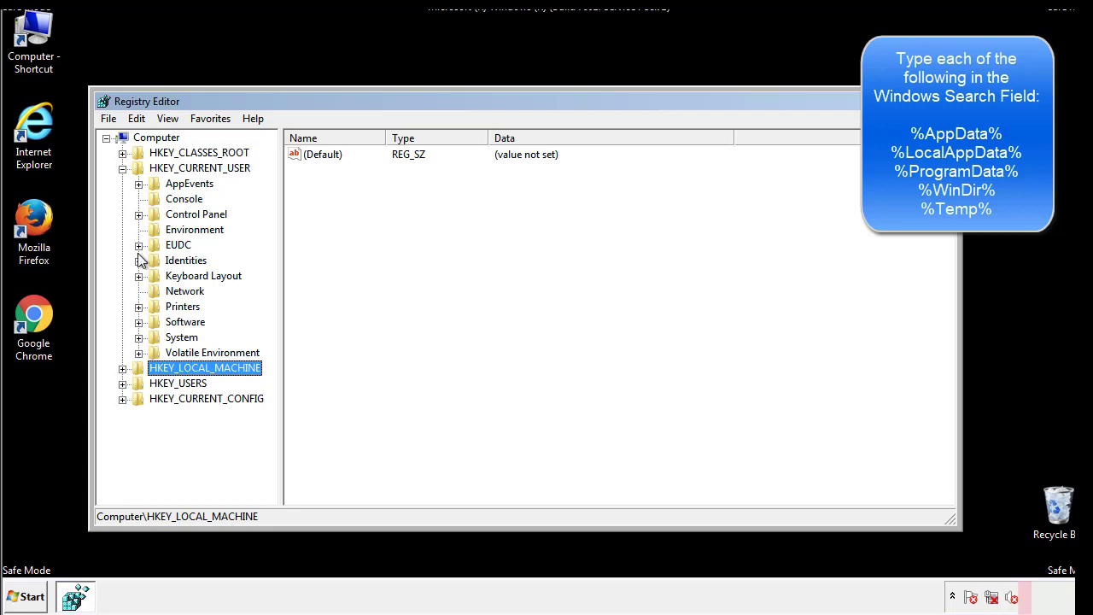
{"action": "left_click", "coordinate": [139, 322]}
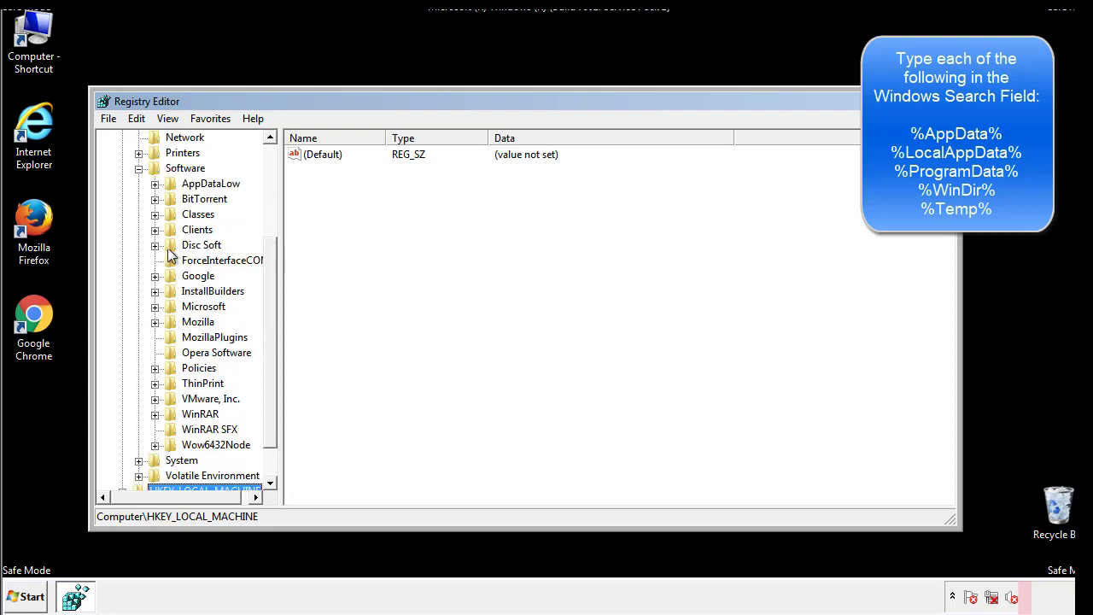
{"action": "left_click", "coordinate": [154, 307]}
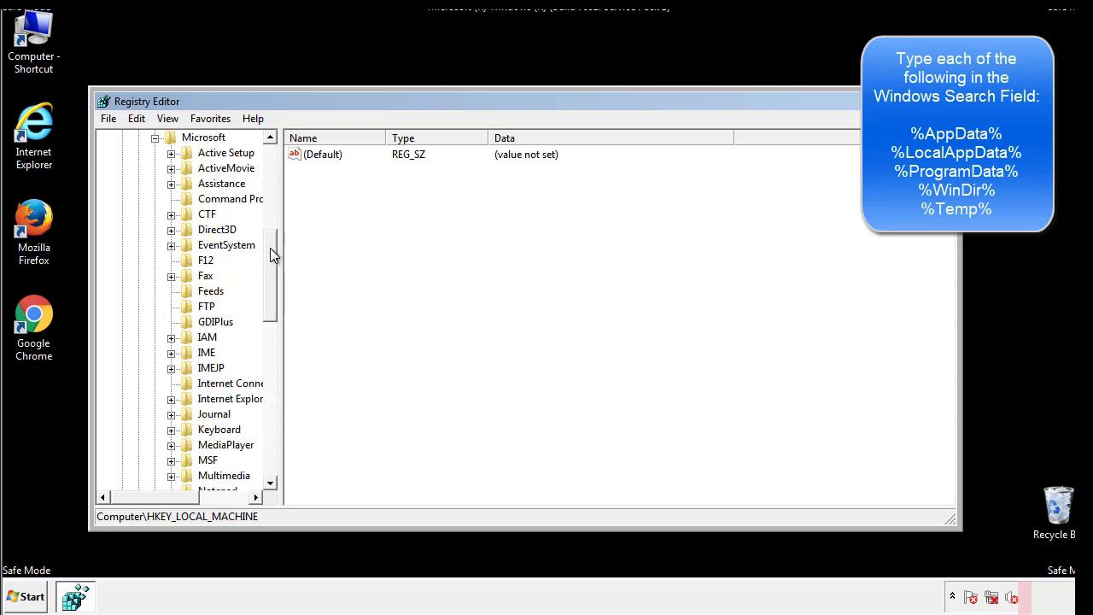
{"action": "left_click_drag", "start_coordinate": [270, 250], "coordinate": [269, 356]}
{"action": "left_click", "coordinate": [171, 291]}
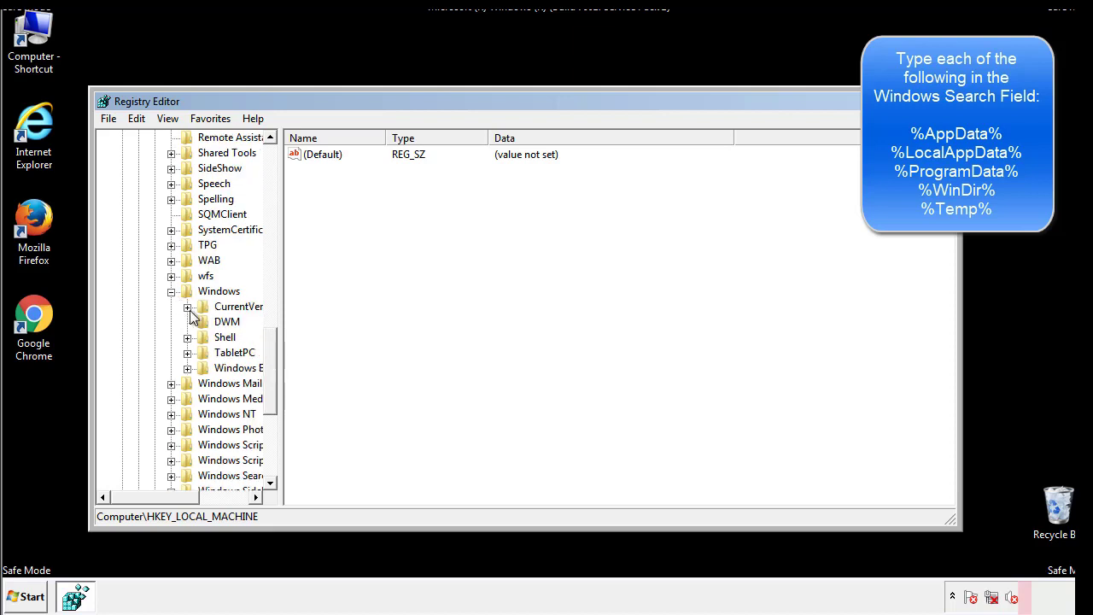
{"action": "left_click", "coordinate": [188, 307]}
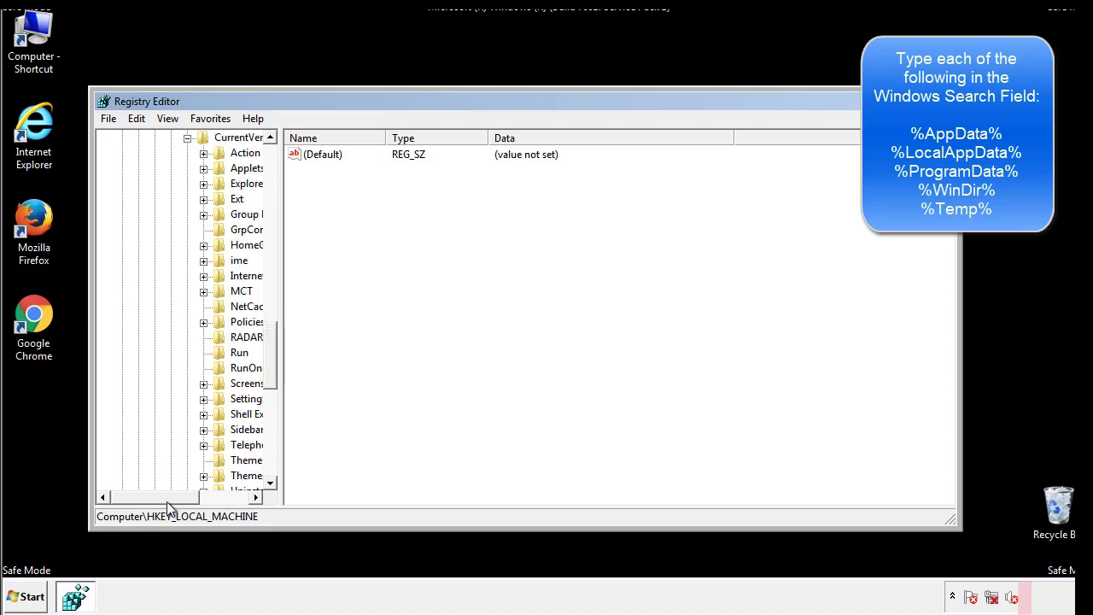
{"action": "left_click_drag", "start_coordinate": [167, 501], "coordinate": [195, 498]}
{"action": "left_click", "coordinate": [186, 351]}
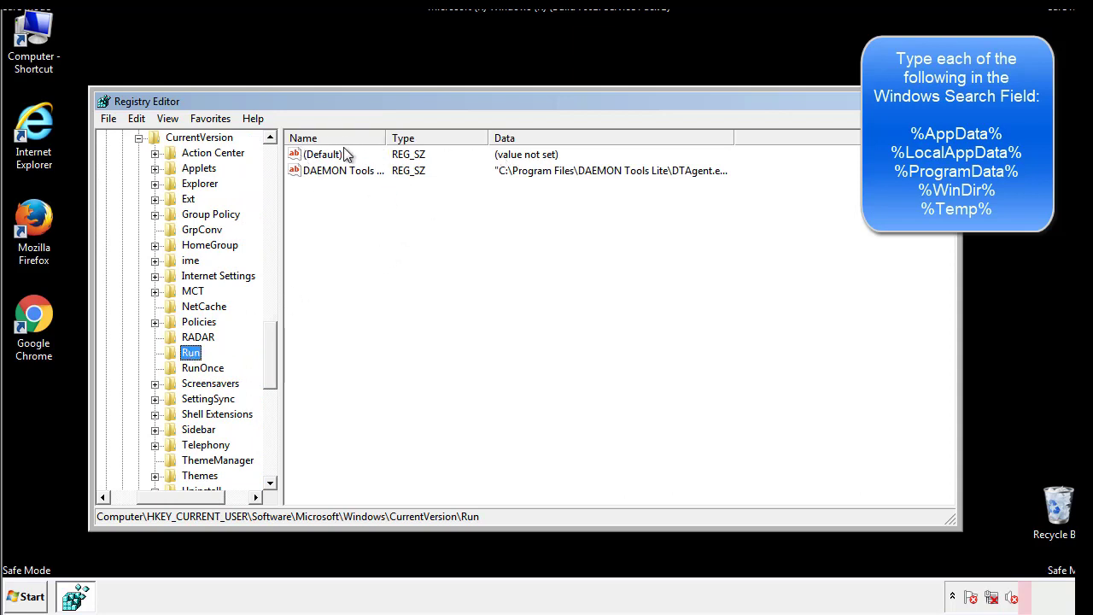
{"action": "left_click", "coordinate": [500, 203]}
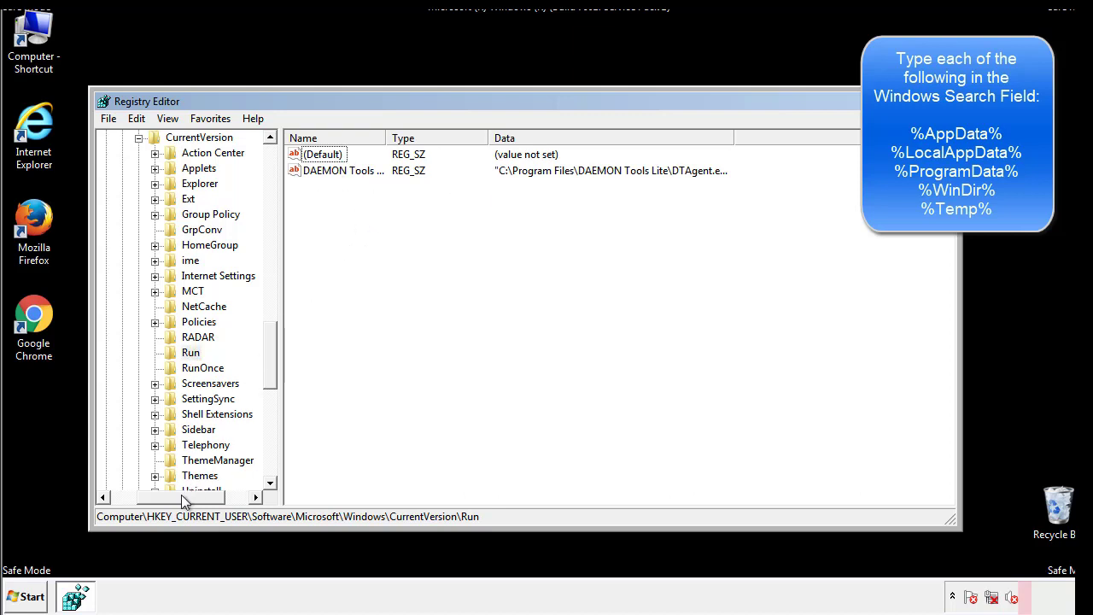
Collapse the Windows key under HKEY_CURRENT_USER\Software\Microsoft and return to the start of the registry tree.
{"action": "left_click_drag", "start_coordinate": [181, 494], "coordinate": [158, 496]}
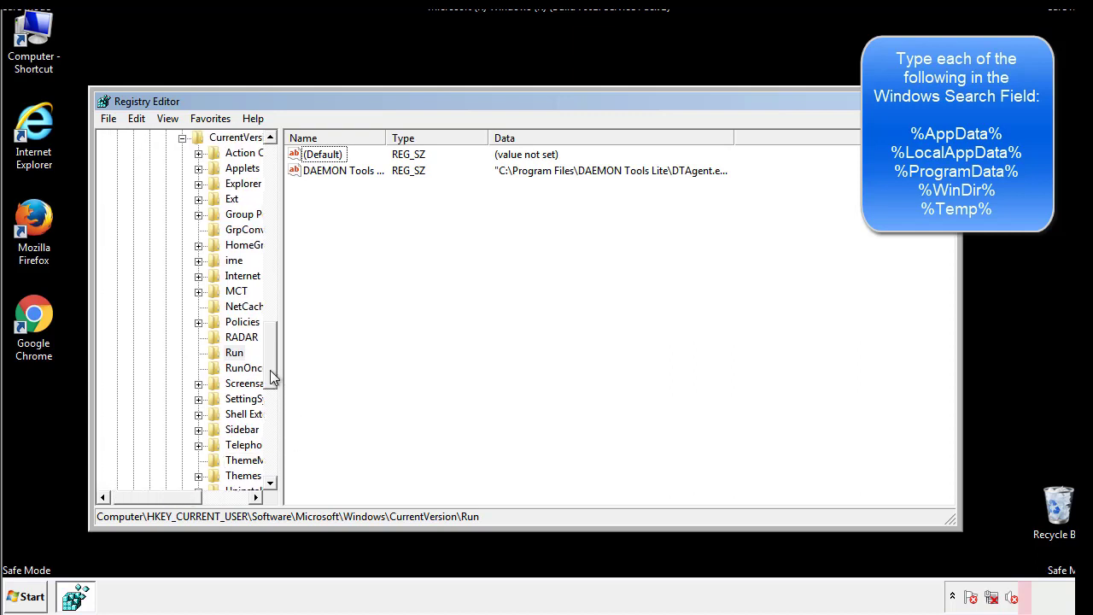
{"action": "left_click_drag", "start_coordinate": [272, 377], "coordinate": [273, 321]}
{"action": "left_click", "coordinate": [172, 400]}
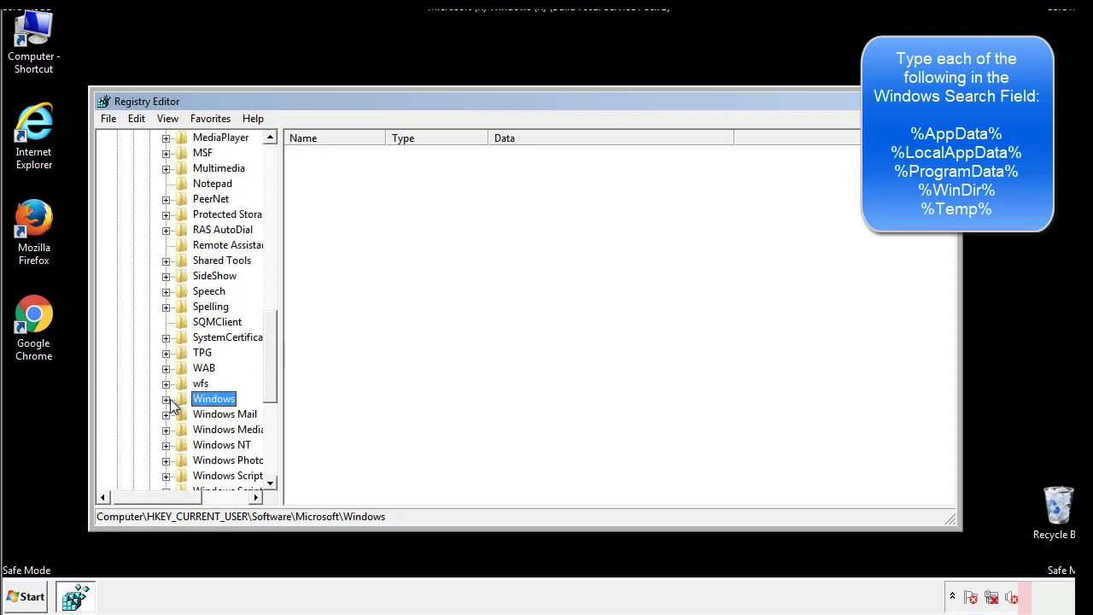
{"action": "left_click_drag", "start_coordinate": [273, 378], "coordinate": [275, 190]}
Search the registry's keys, values and data for %temp%.
{"action": "left_click", "coordinate": [139, 119]}
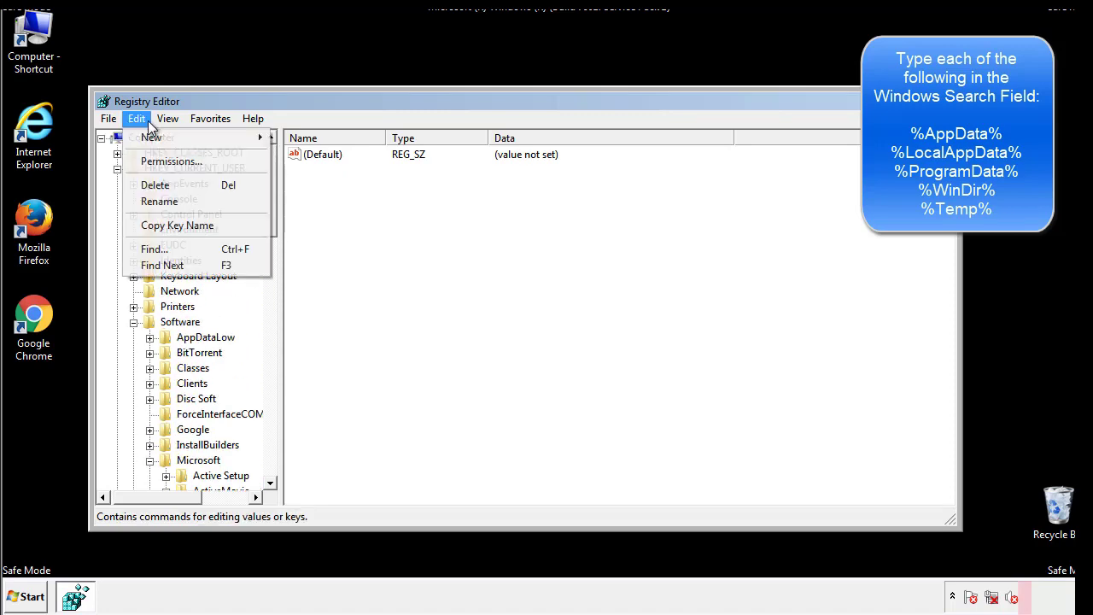
{"action": "left_click", "coordinate": [154, 249]}
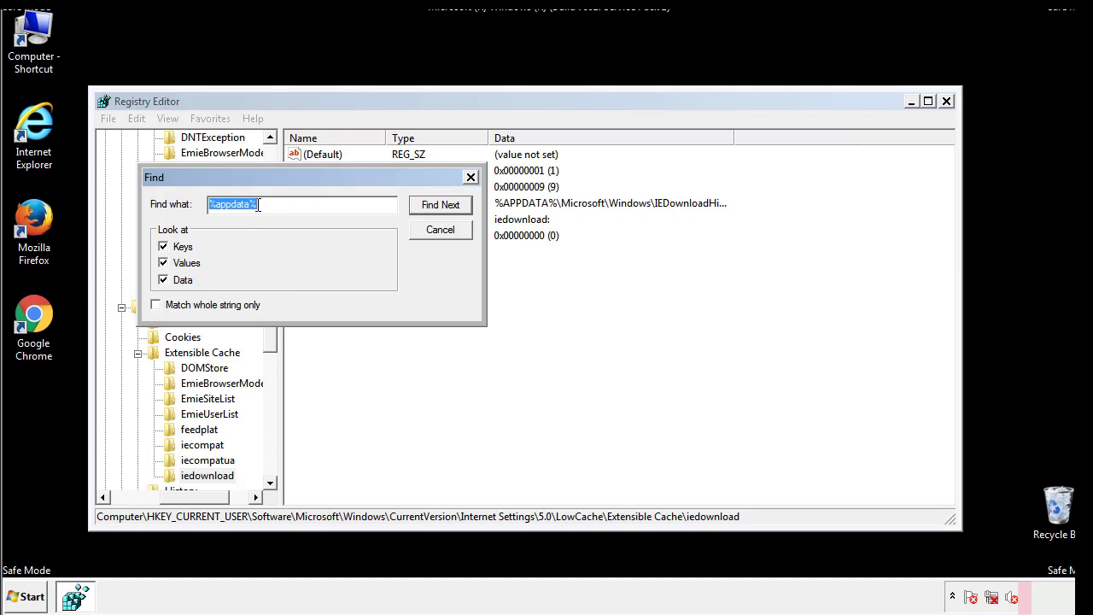
{"action": "type", "text": "%temp%"}
{"action": "key", "text": "Return"}
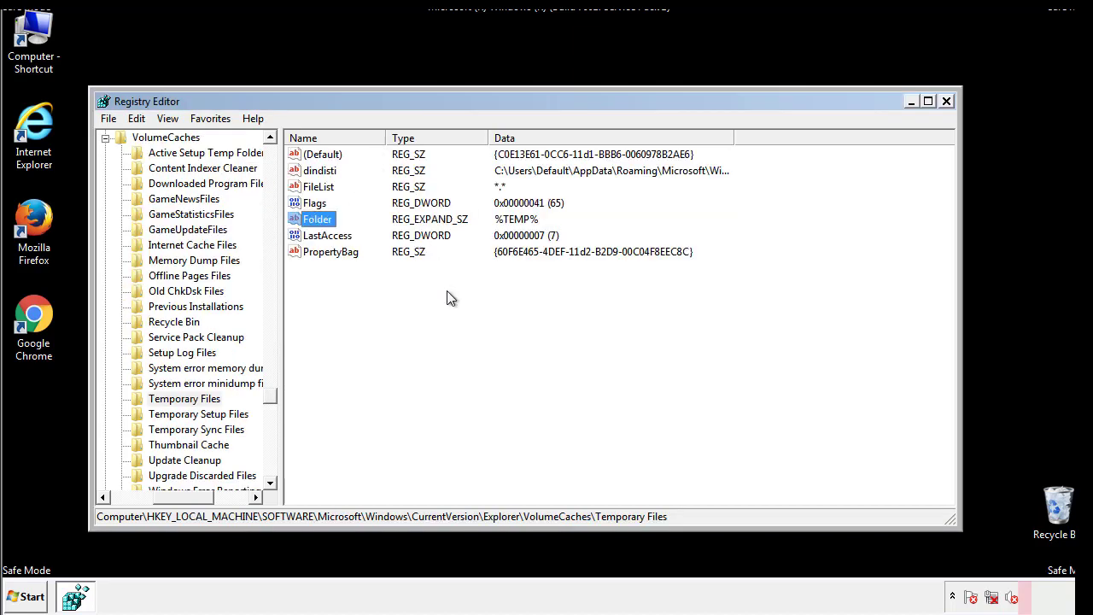
Delete all values in the VolumeCaches\Temporary Files key, confirm the deletion and close the Registry Editor.
{"action": "left_click_drag", "start_coordinate": [350, 273], "coordinate": [309, 161]}
{"action": "right_click", "coordinate": [308, 154]}
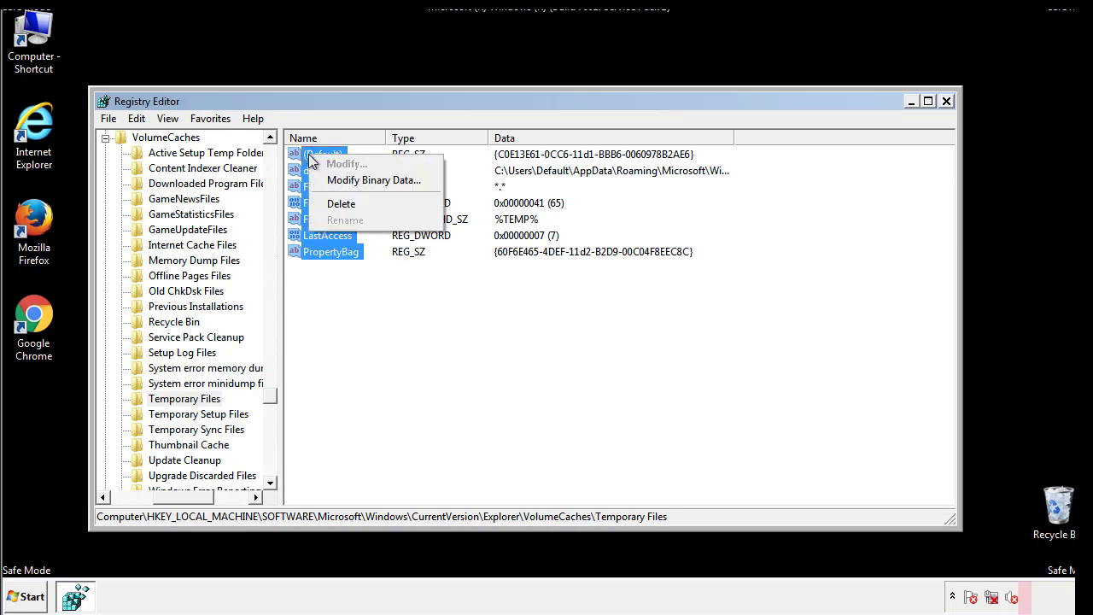
{"action": "left_click", "coordinate": [333, 207]}
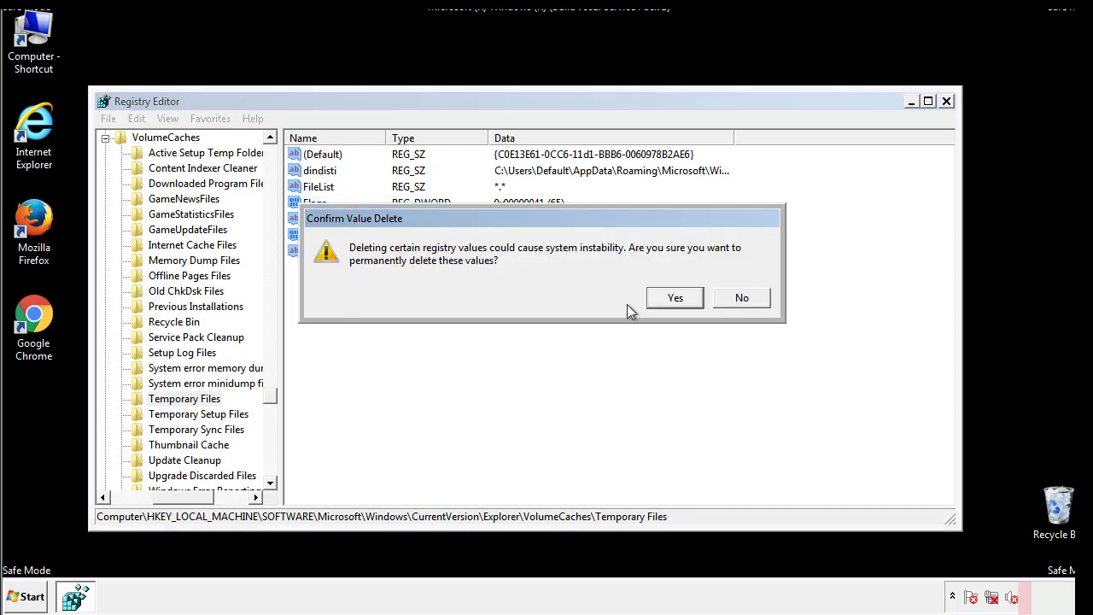
{"action": "left_click", "coordinate": [674, 296]}
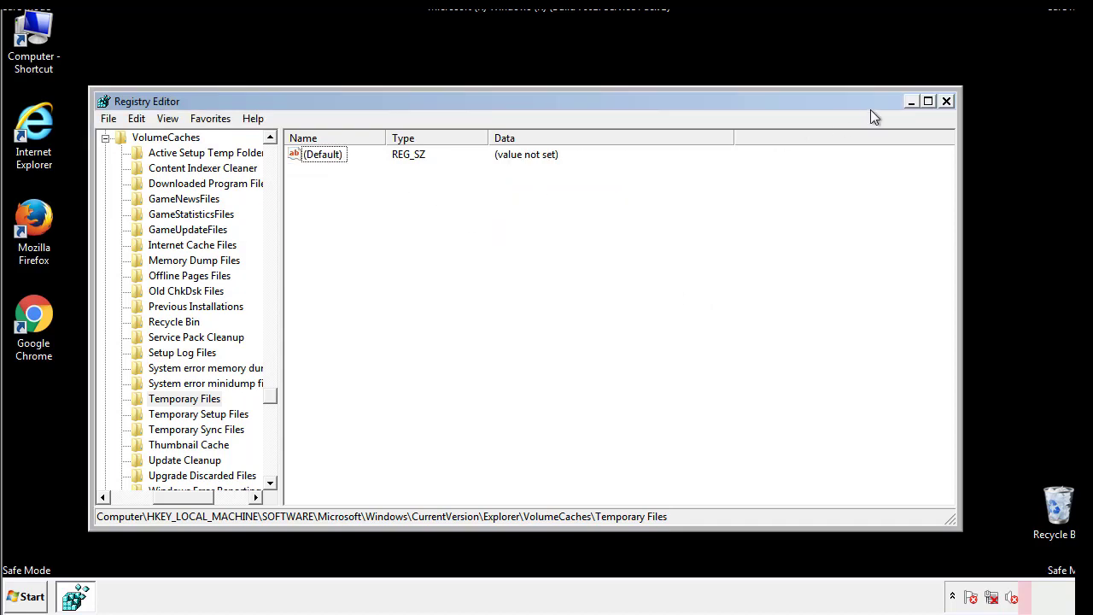
{"action": "left_click", "coordinate": [946, 102]}
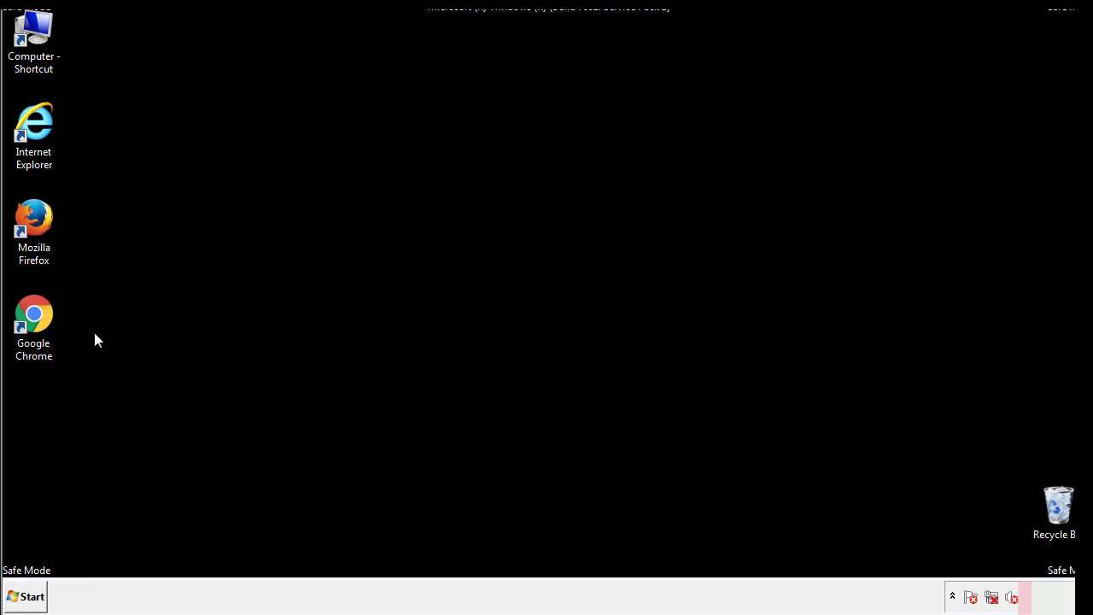
Run msconfig to open the System Configuration utility.
{"action": "left_click", "coordinate": [21, 599]}
{"action": "type", "text": "ms"}
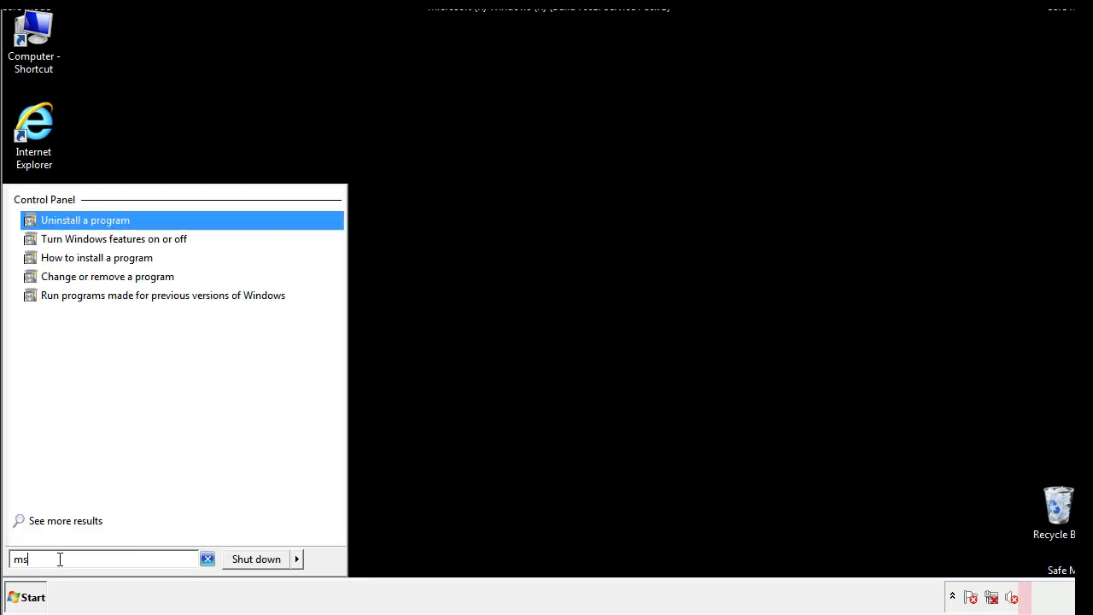
{"action": "type", "text": "conf"}
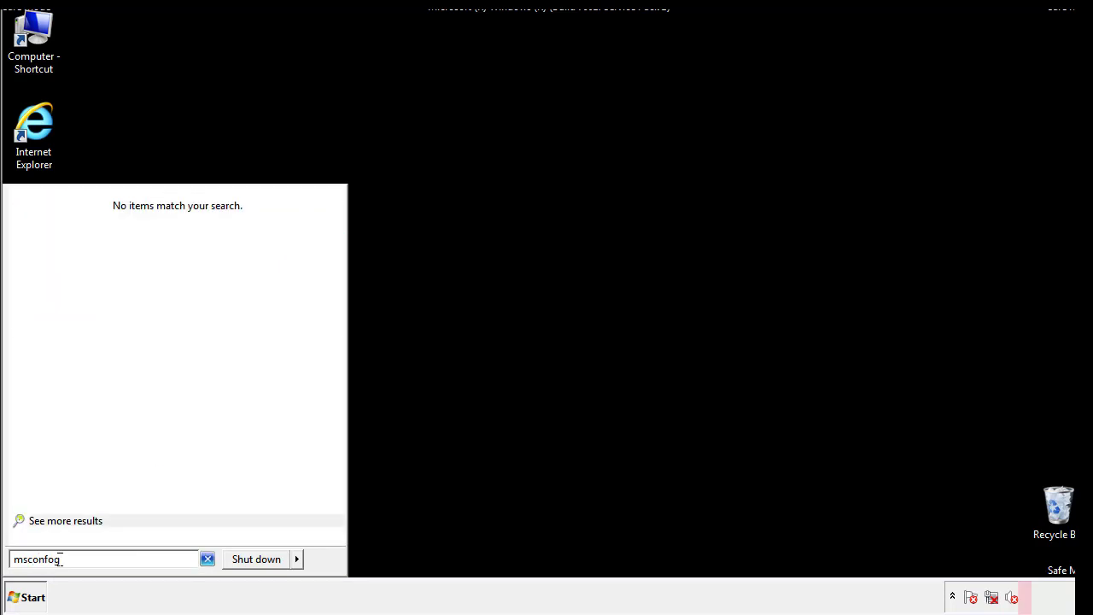
{"action": "type", "text": "ig"}
{"action": "key", "text": "Return"}
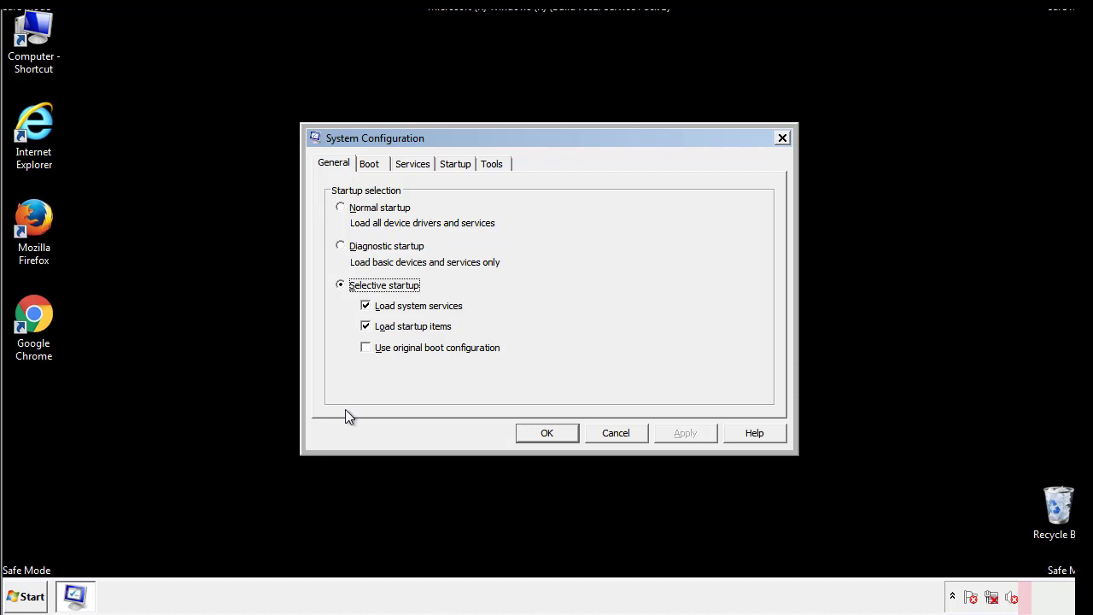
Turn off the Safe boot option for Windows 7, apply the change and restart the computer.
{"action": "left_click", "coordinate": [368, 164]}
{"action": "left_click", "coordinate": [345, 328]}
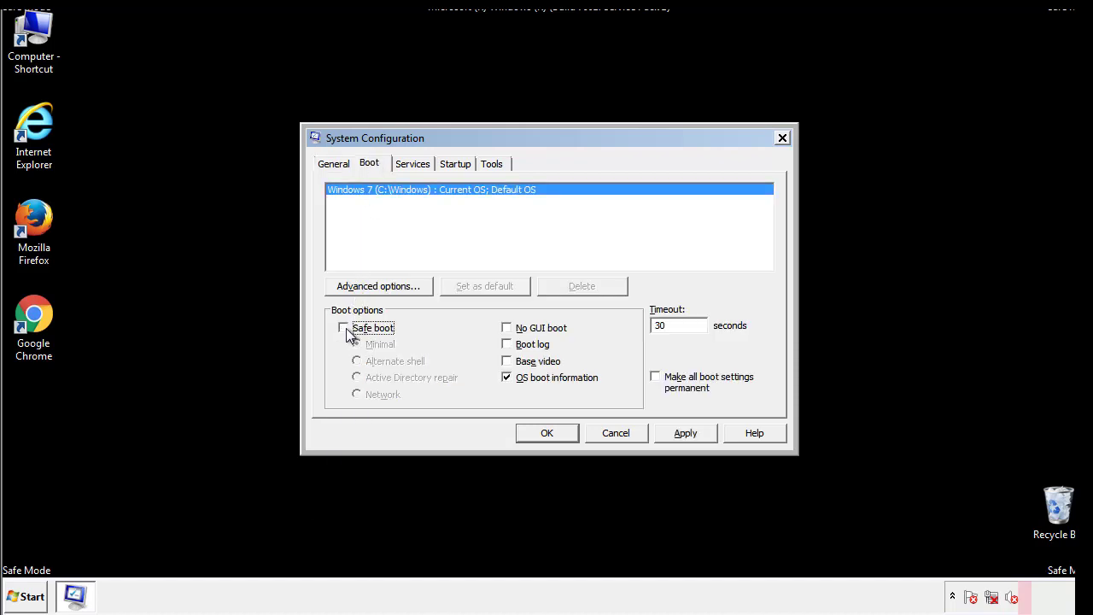
{"action": "left_click", "coordinate": [687, 434]}
{"action": "left_click", "coordinate": [564, 434]}
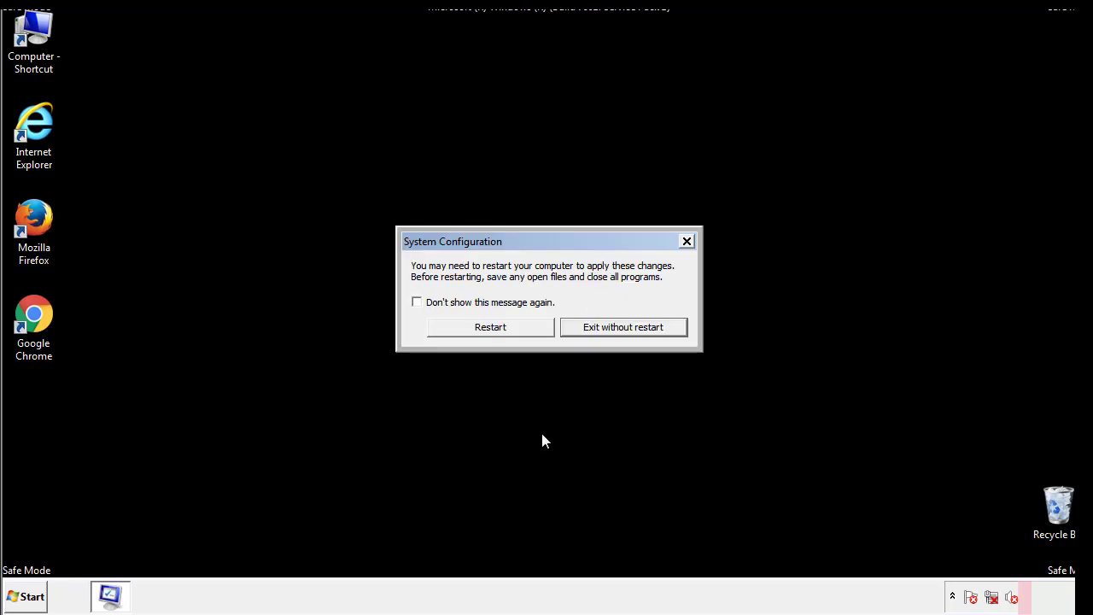
{"action": "left_click", "coordinate": [505, 333]}
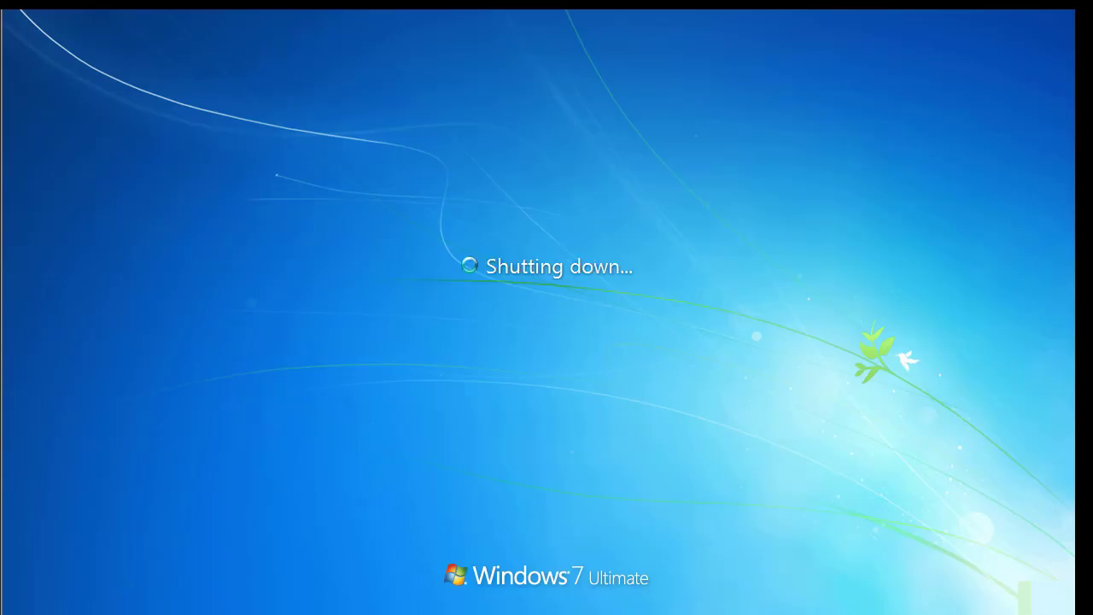